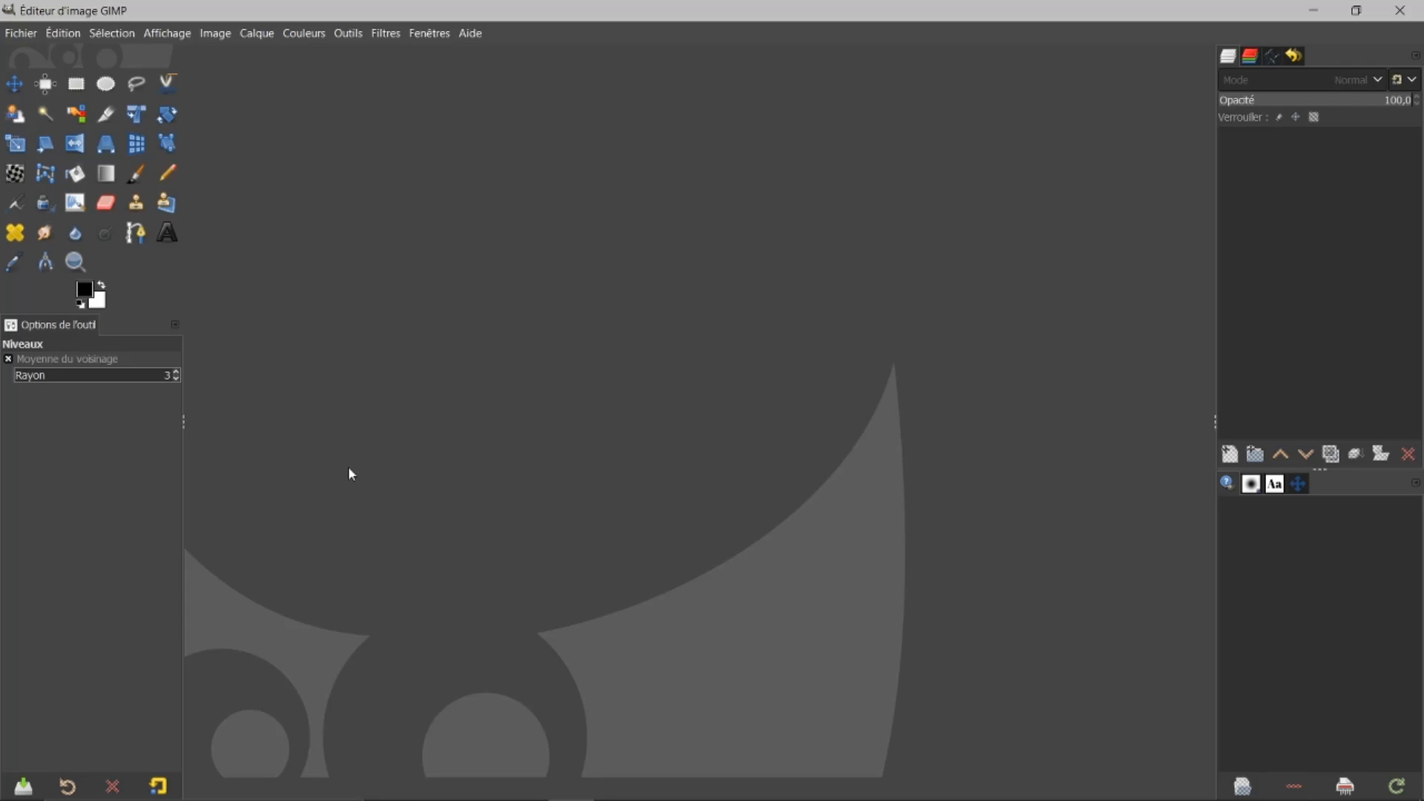
Switch to Chrome and start downloading the G'MIC plug-in's Windows installer for GIMP 2.10 from the G'MIC download page.
mouse_move(477, 791)
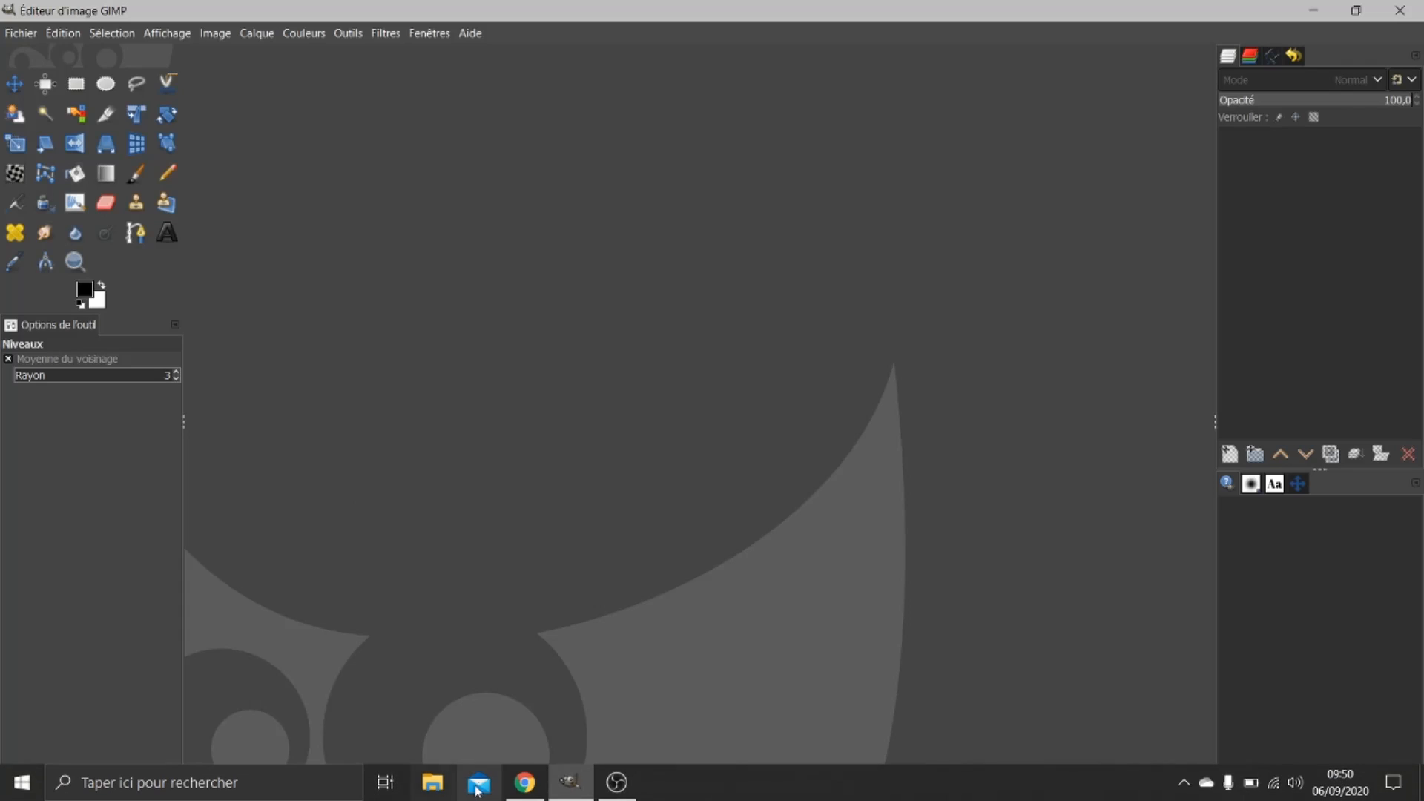
left_click(525, 783)
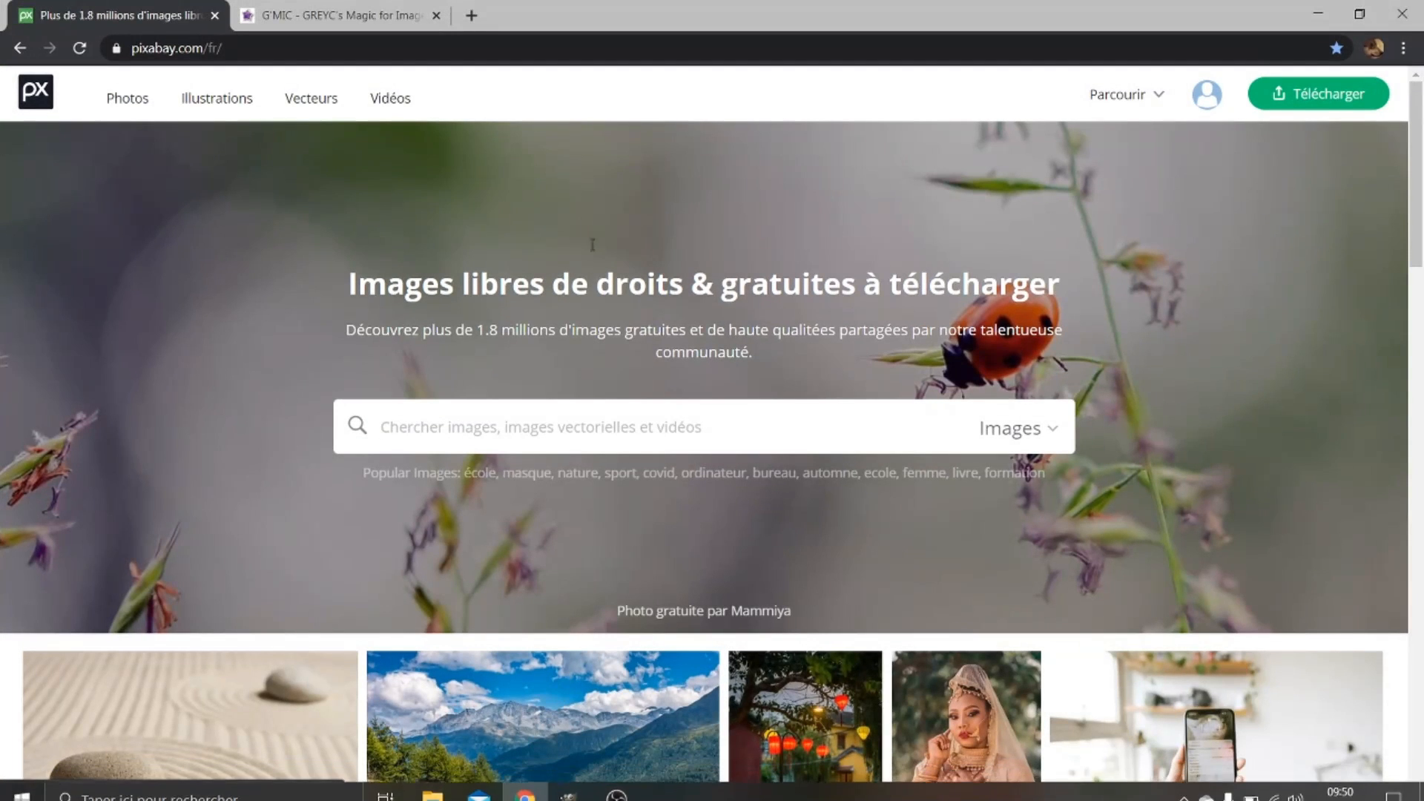
left_click(342, 16)
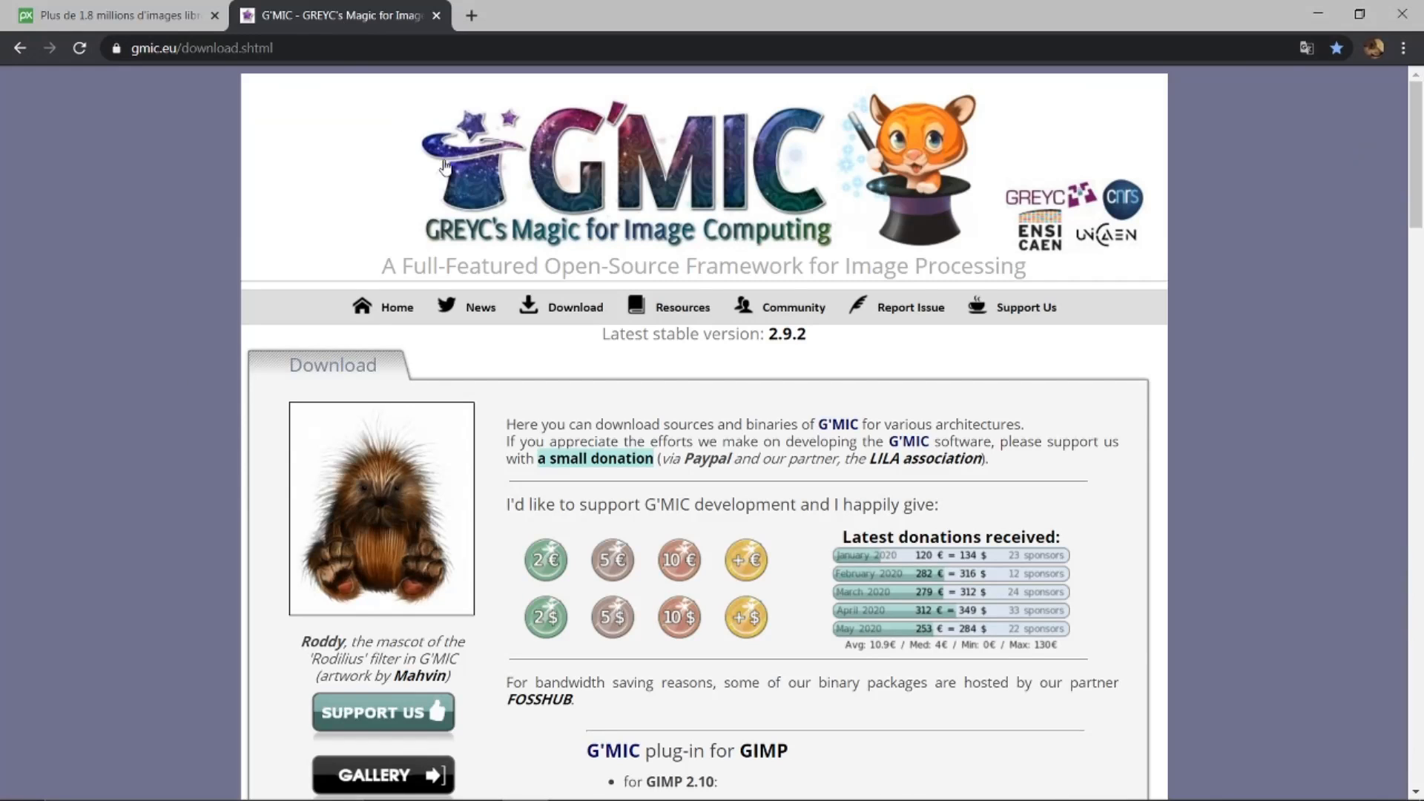
mouse_move(724, 310)
scroll(984, 384, "down", 1)
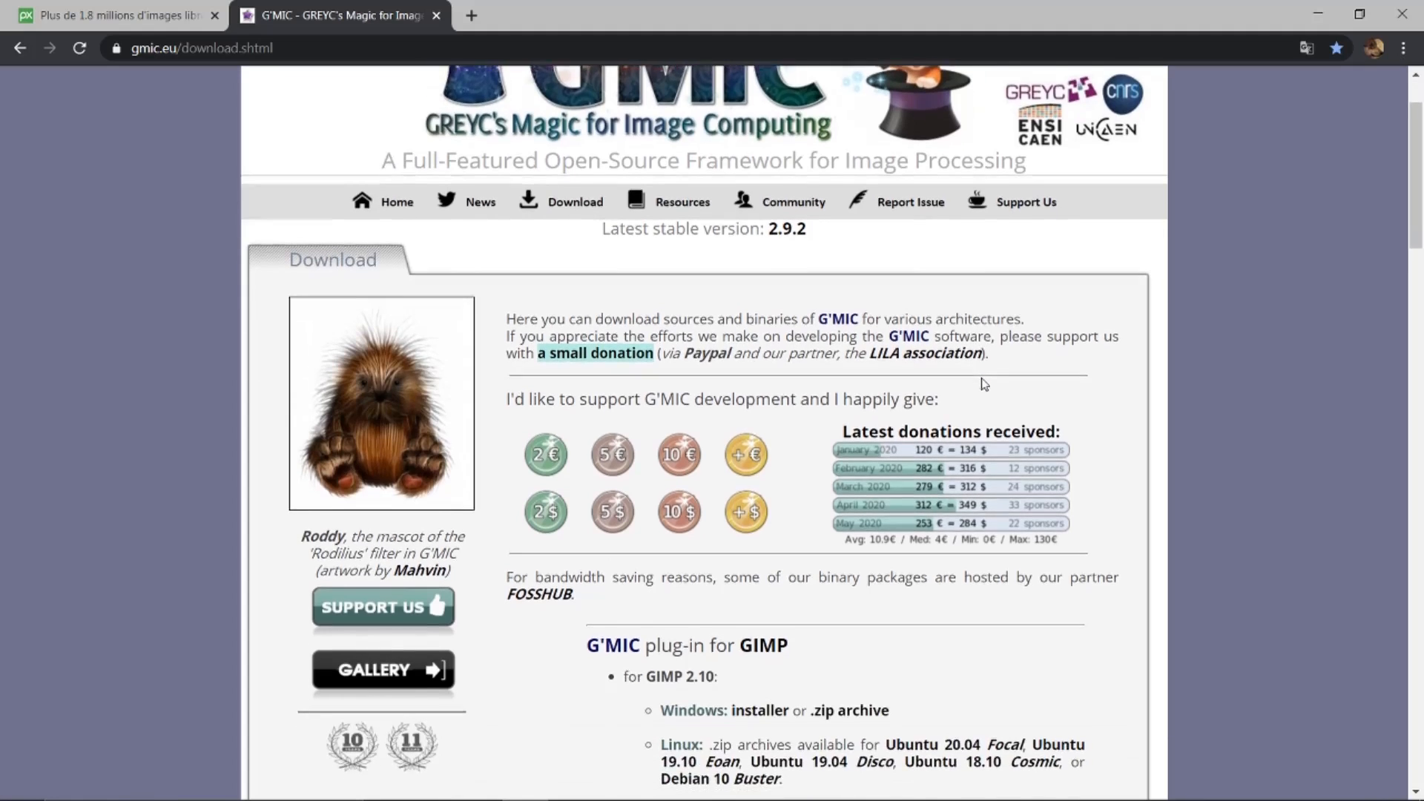
scroll(985, 383, "down", 2)
scroll(979, 383, "up", 3)
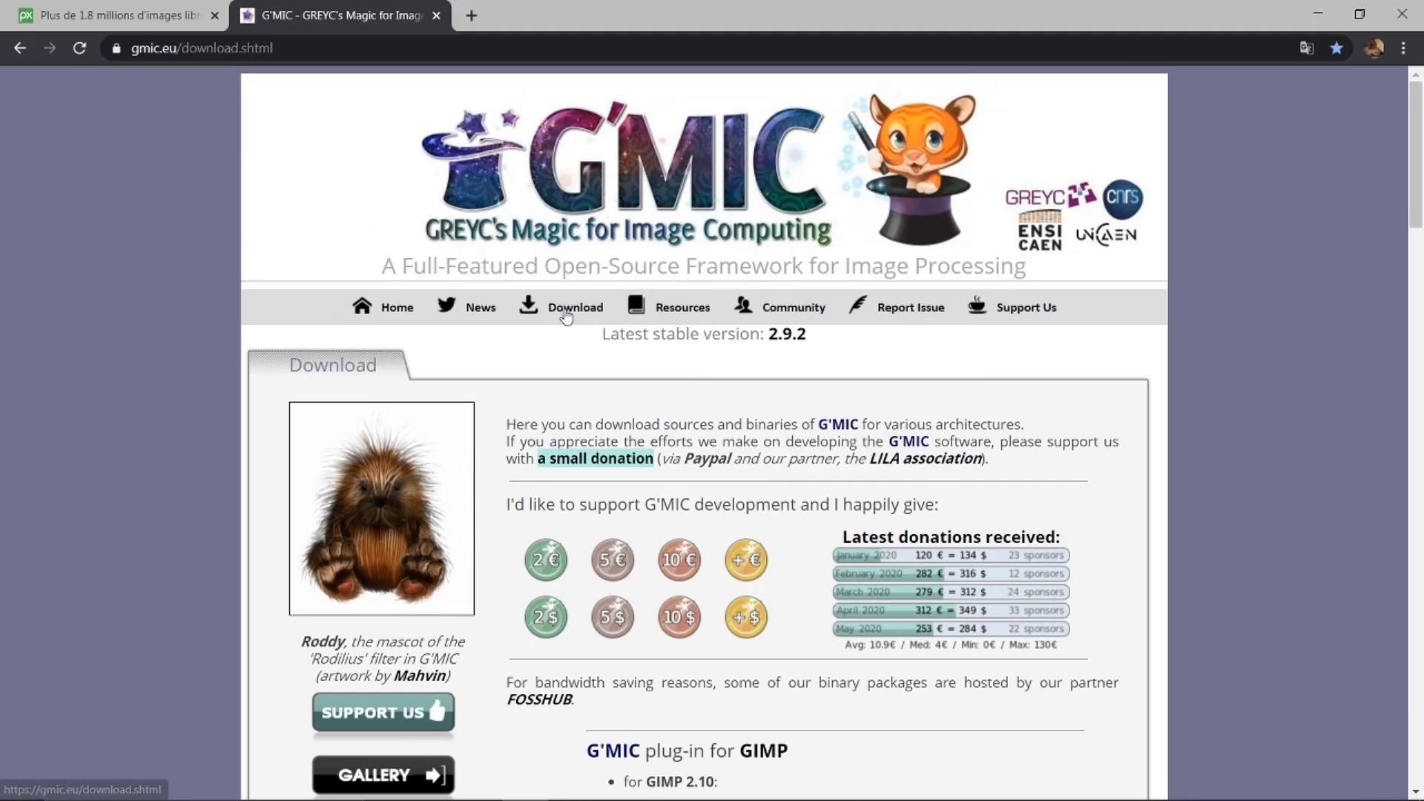
scroll(819, 378, "down", 5)
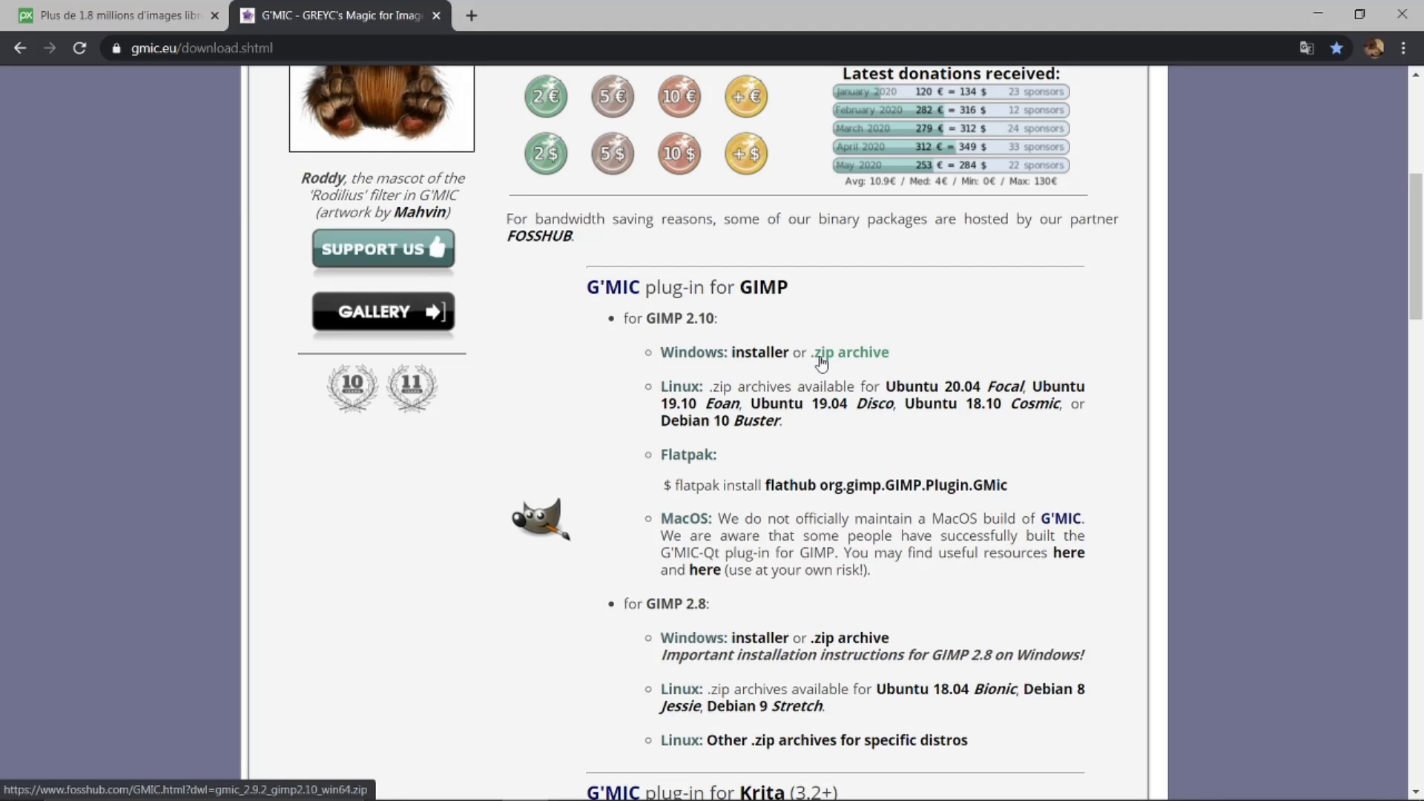
left_click(766, 358)
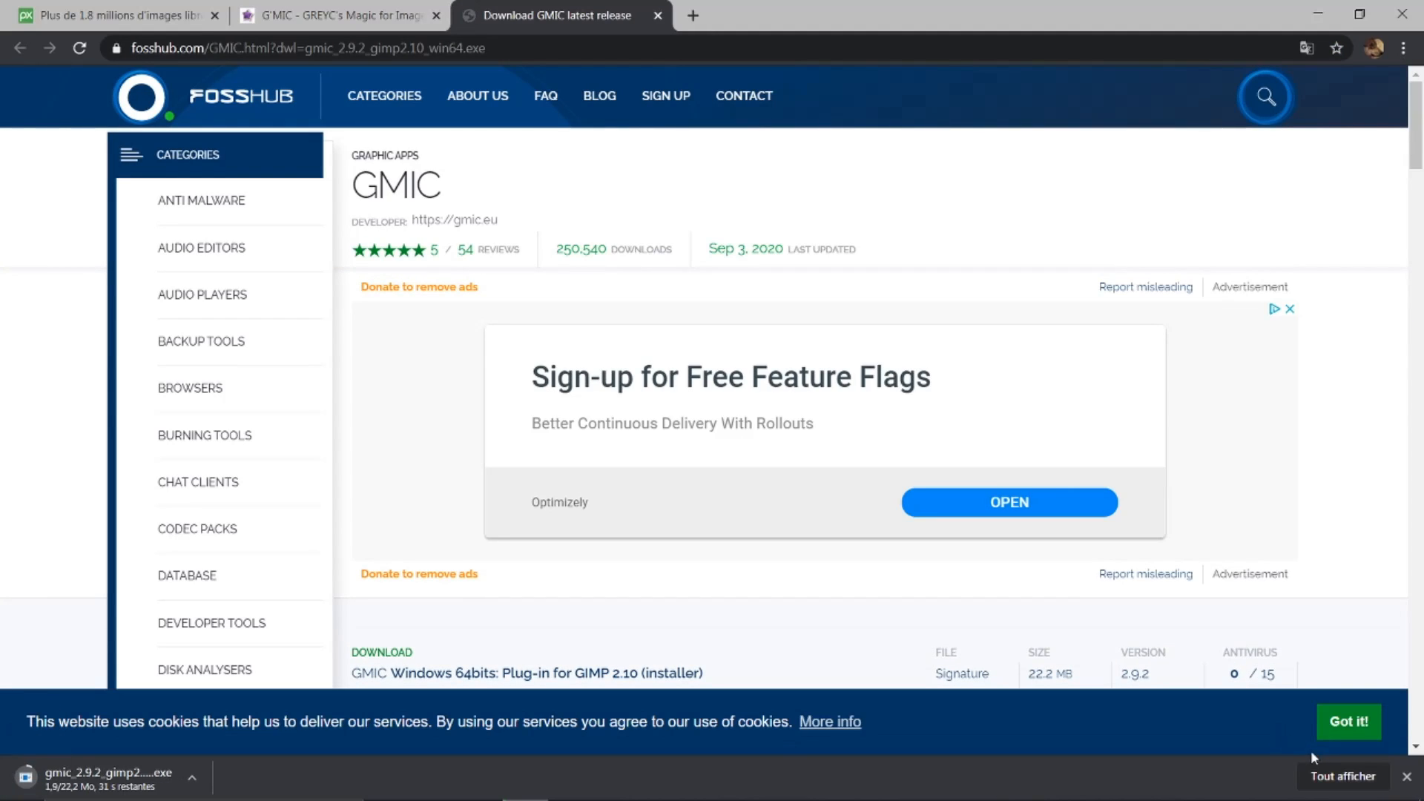
Cancel the duplicate download gmic_2.9.2_gimp2.10_win64 (1).exe and remove it from the download list.
mouse_move(1321, 765)
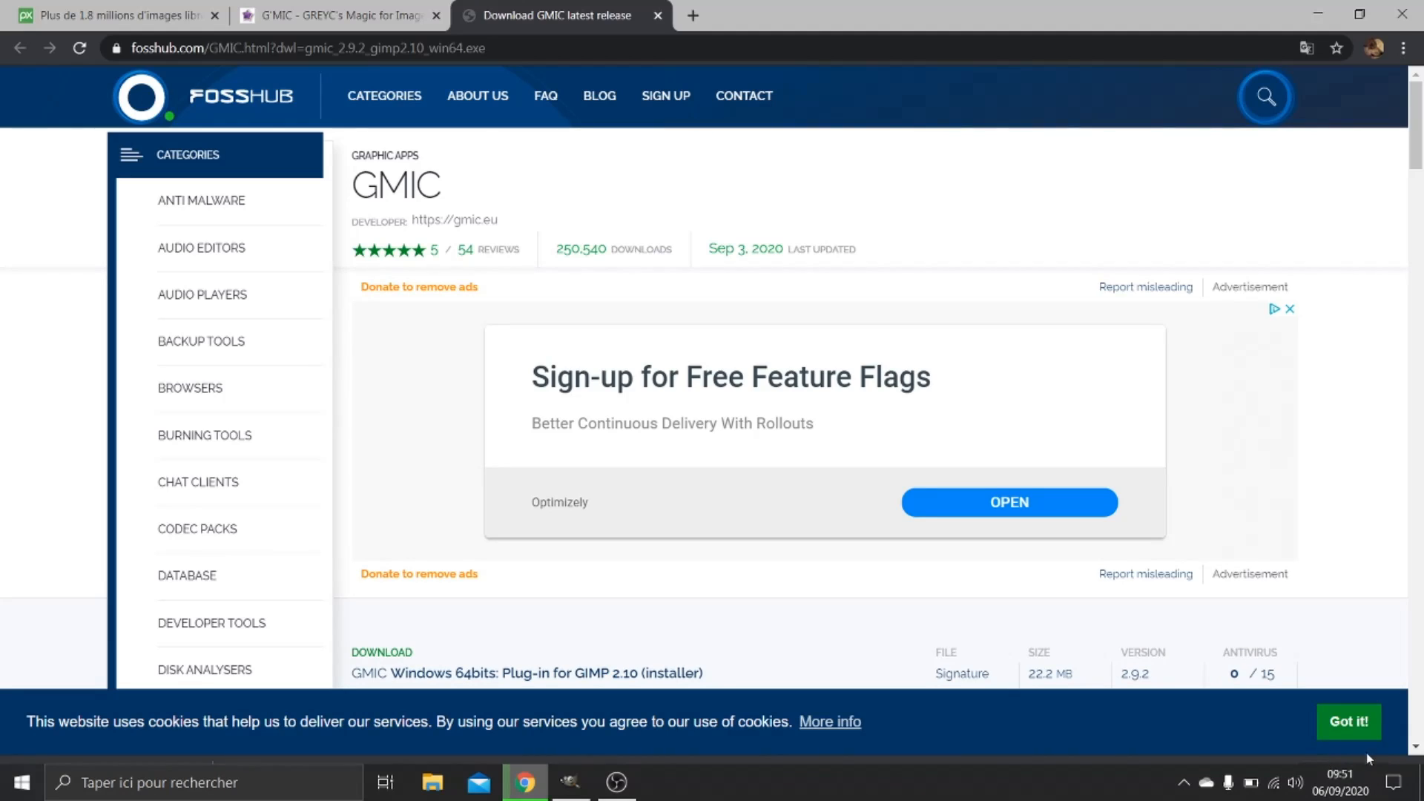
left_click(1335, 773)
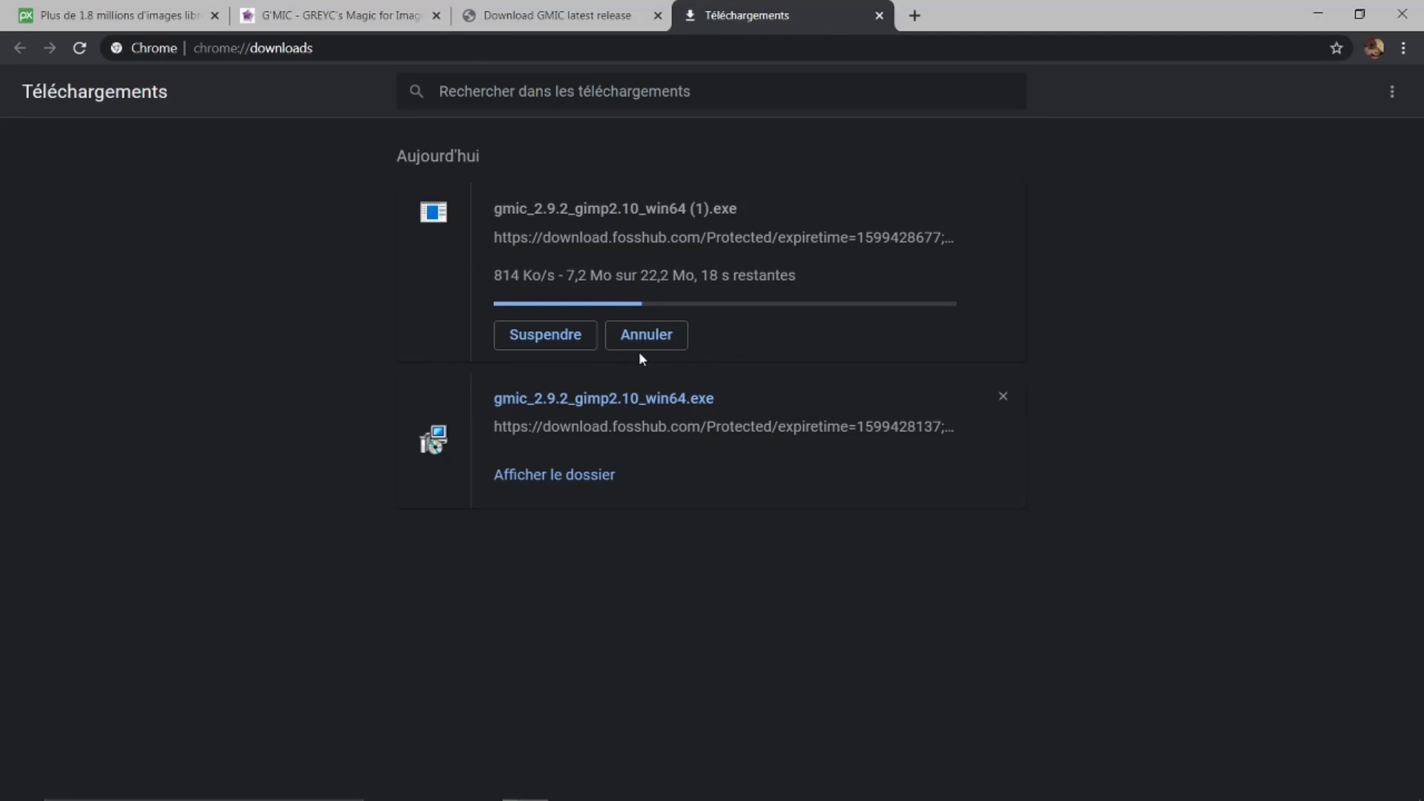
left_click(647, 335)
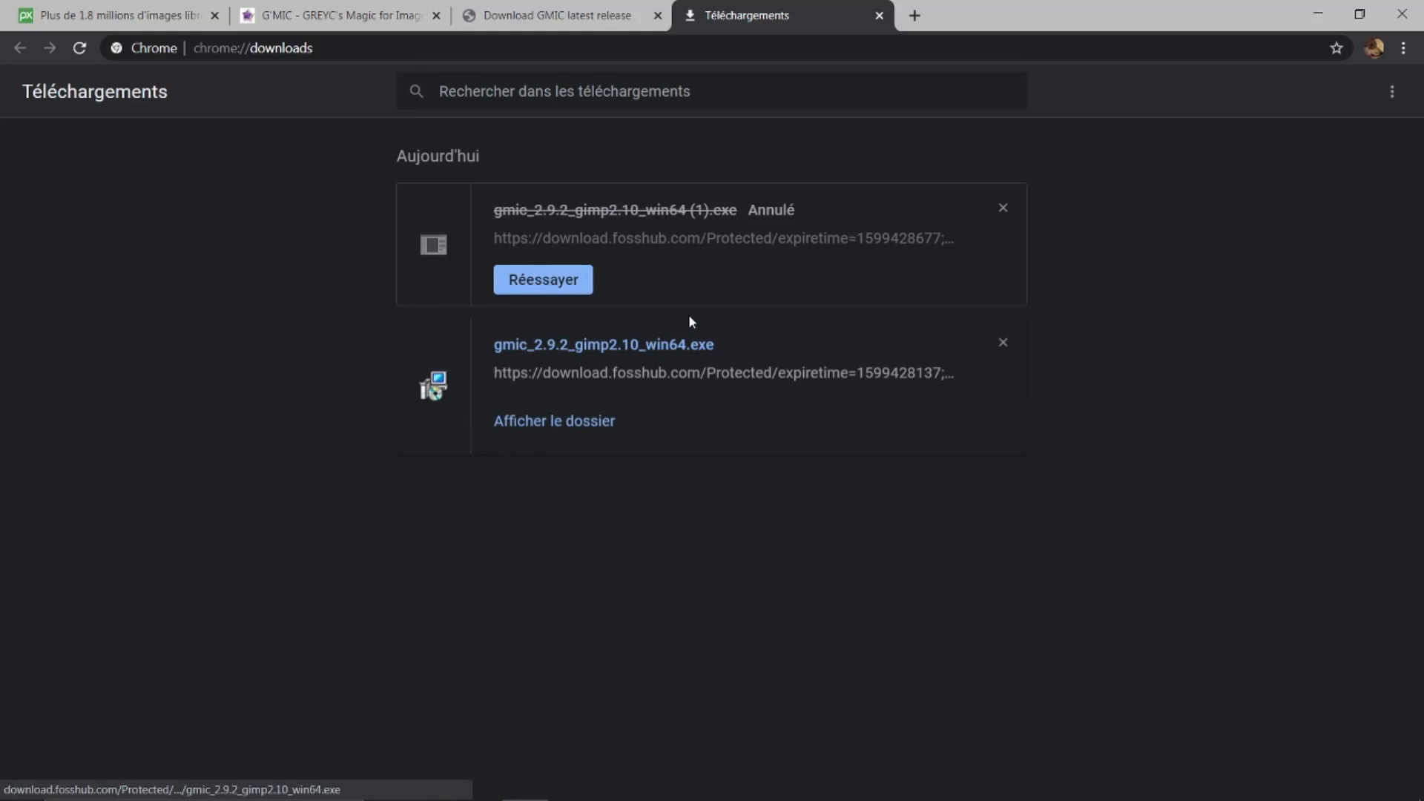
left_click(1004, 209)
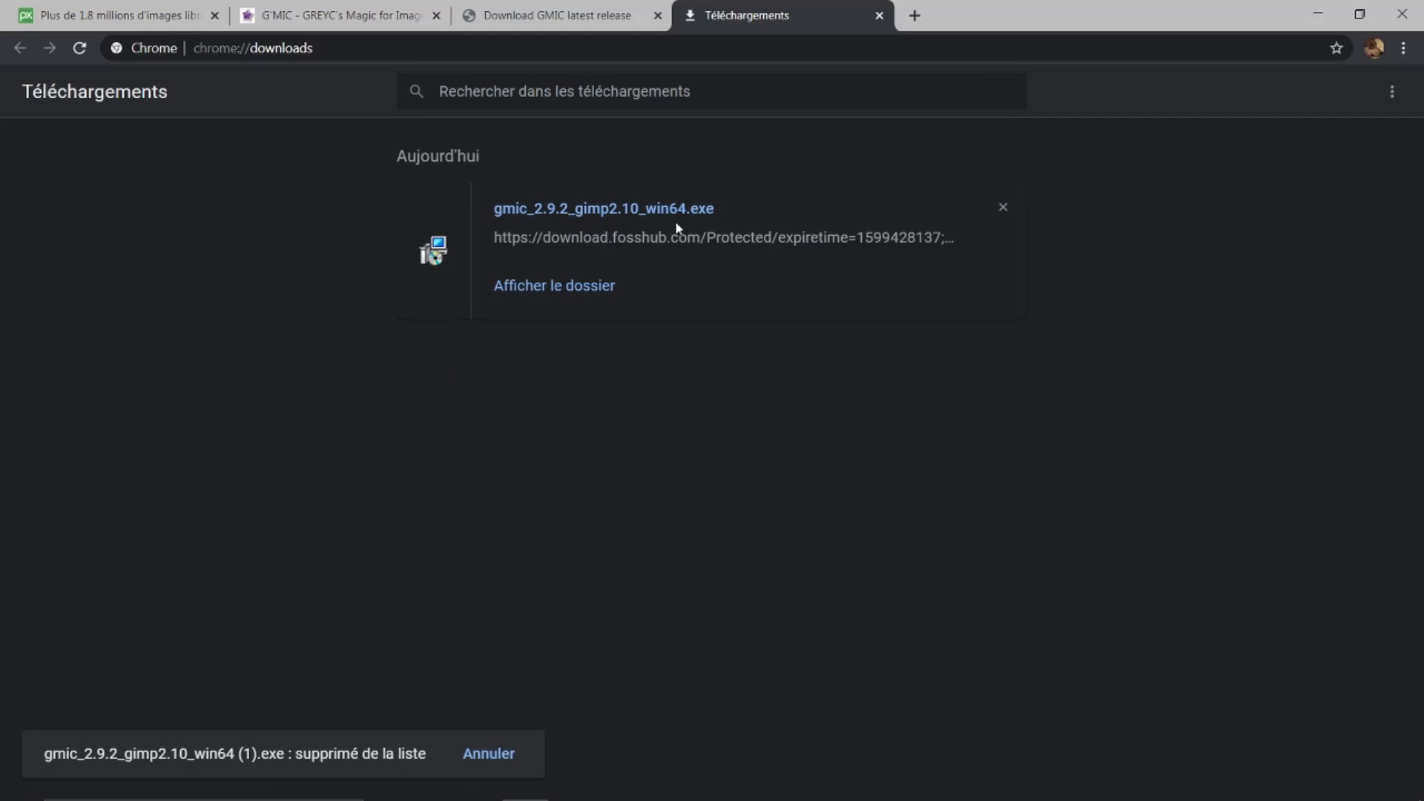
Show the existing G'MIC installer in its folder, then close that folder and every browser tab except Pixabay.
left_click(575, 288)
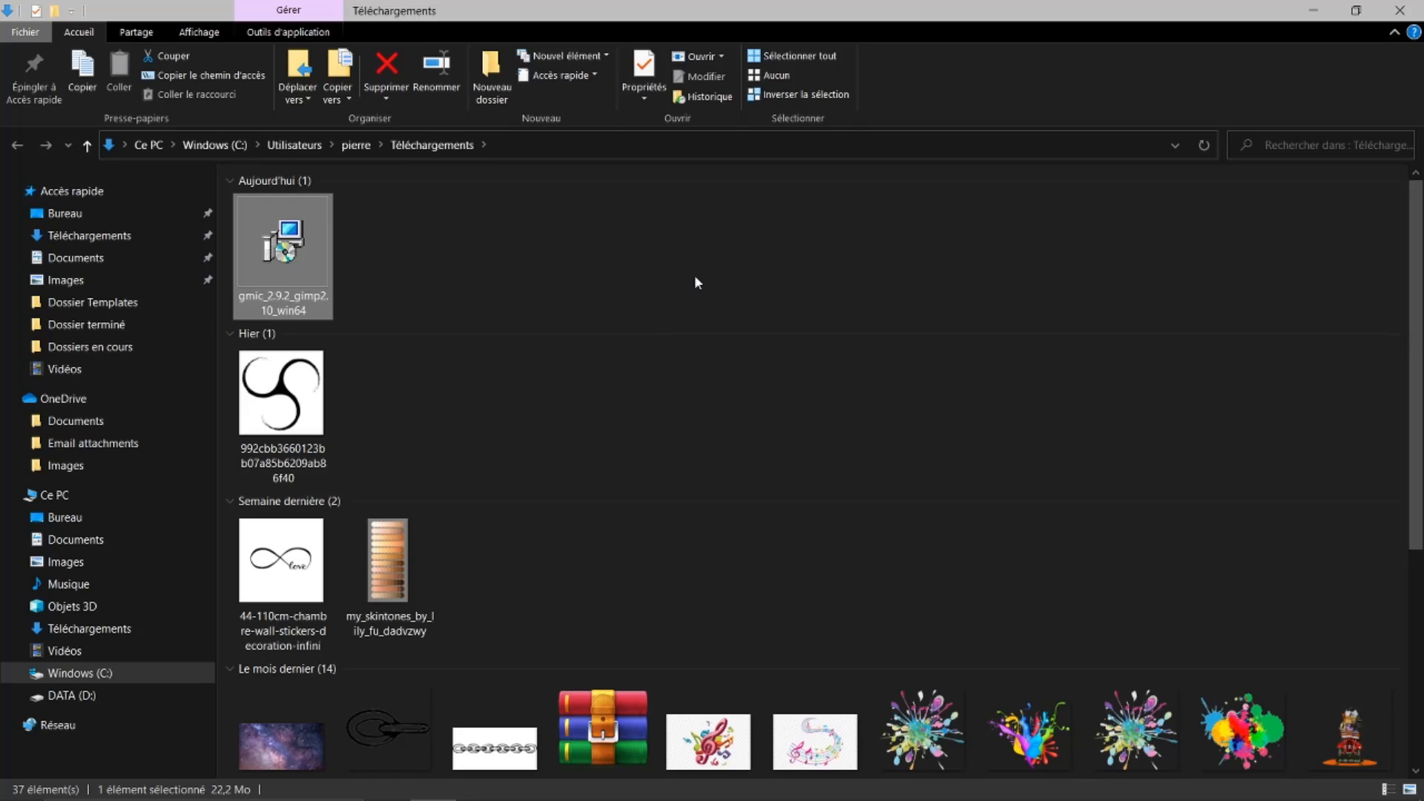
left_click(1399, 10)
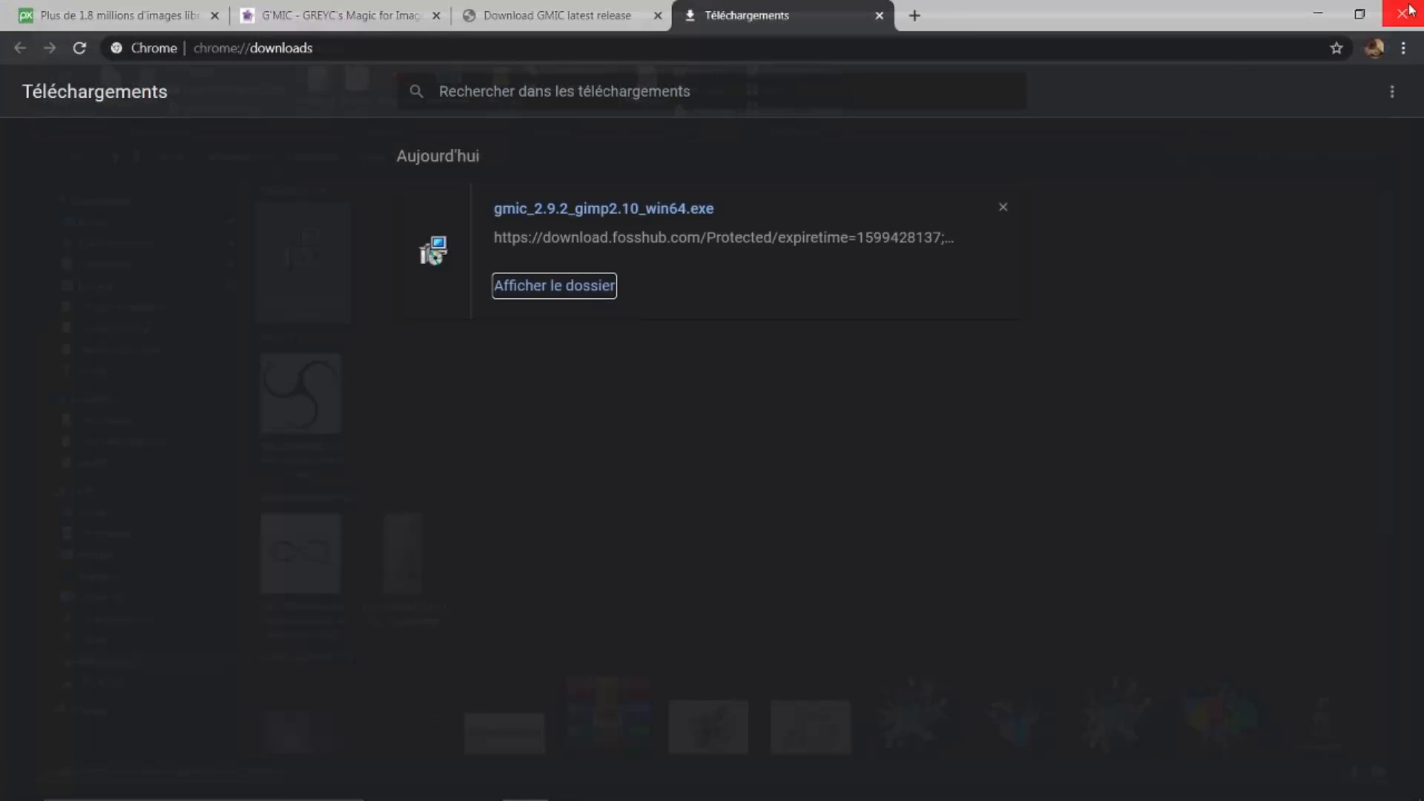
left_click(881, 16)
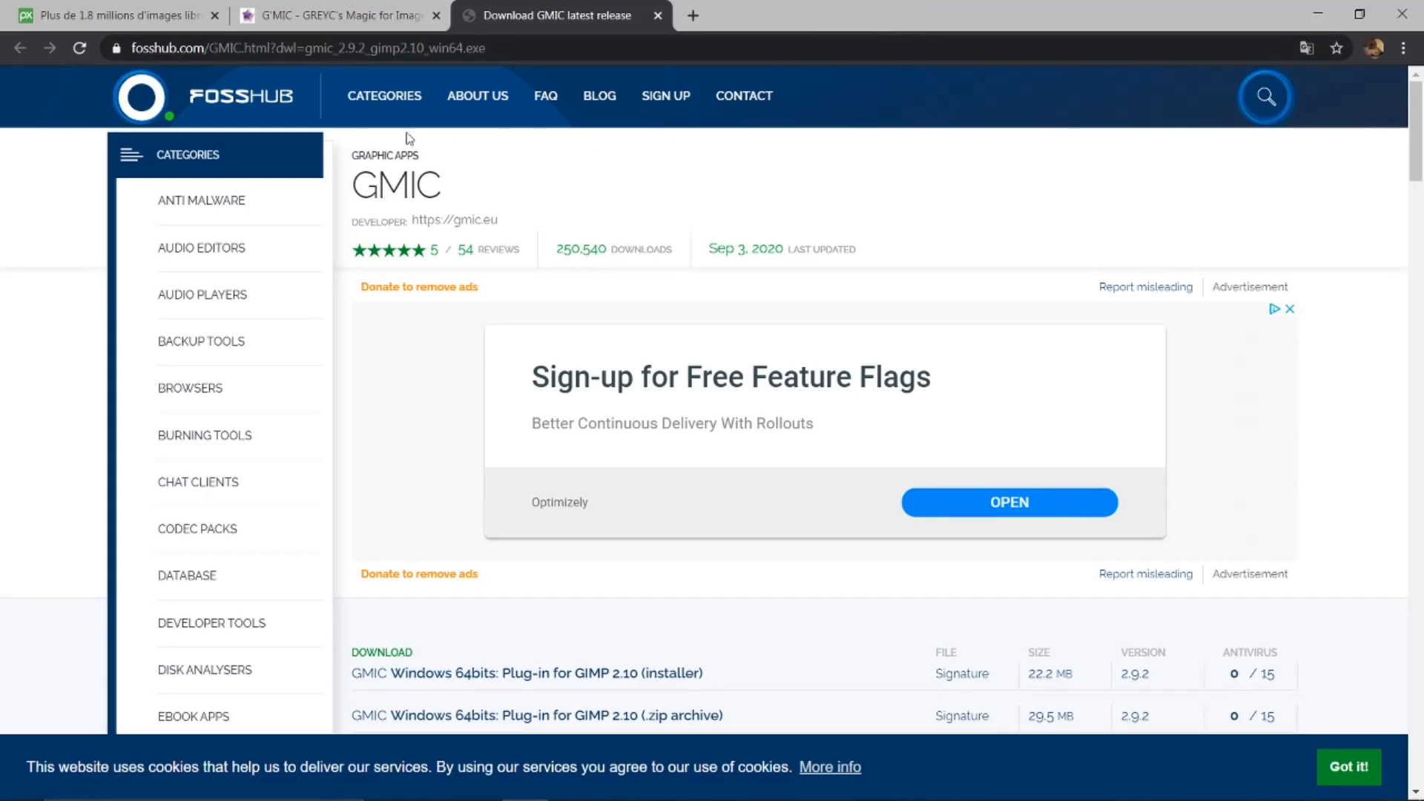
left_click(660, 17)
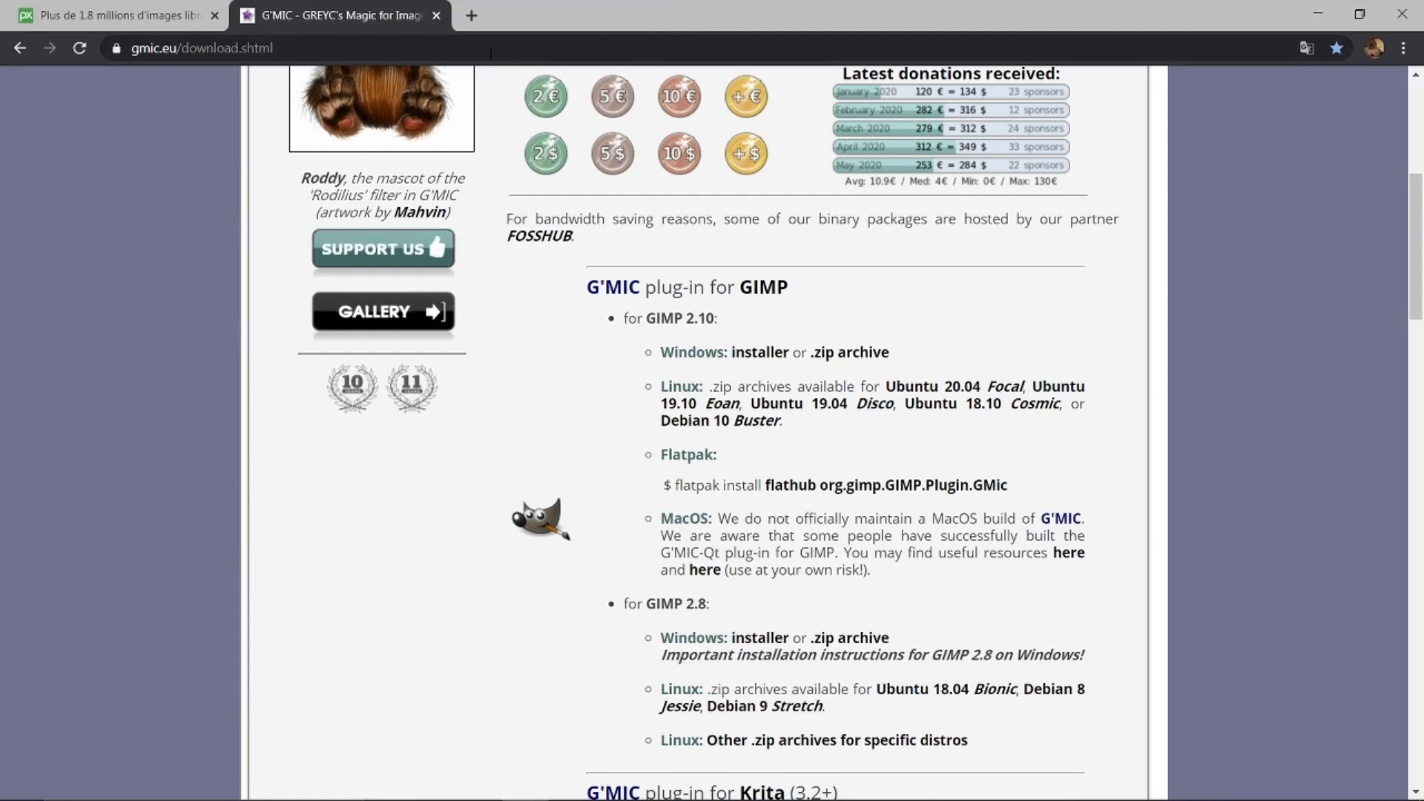
left_click(439, 16)
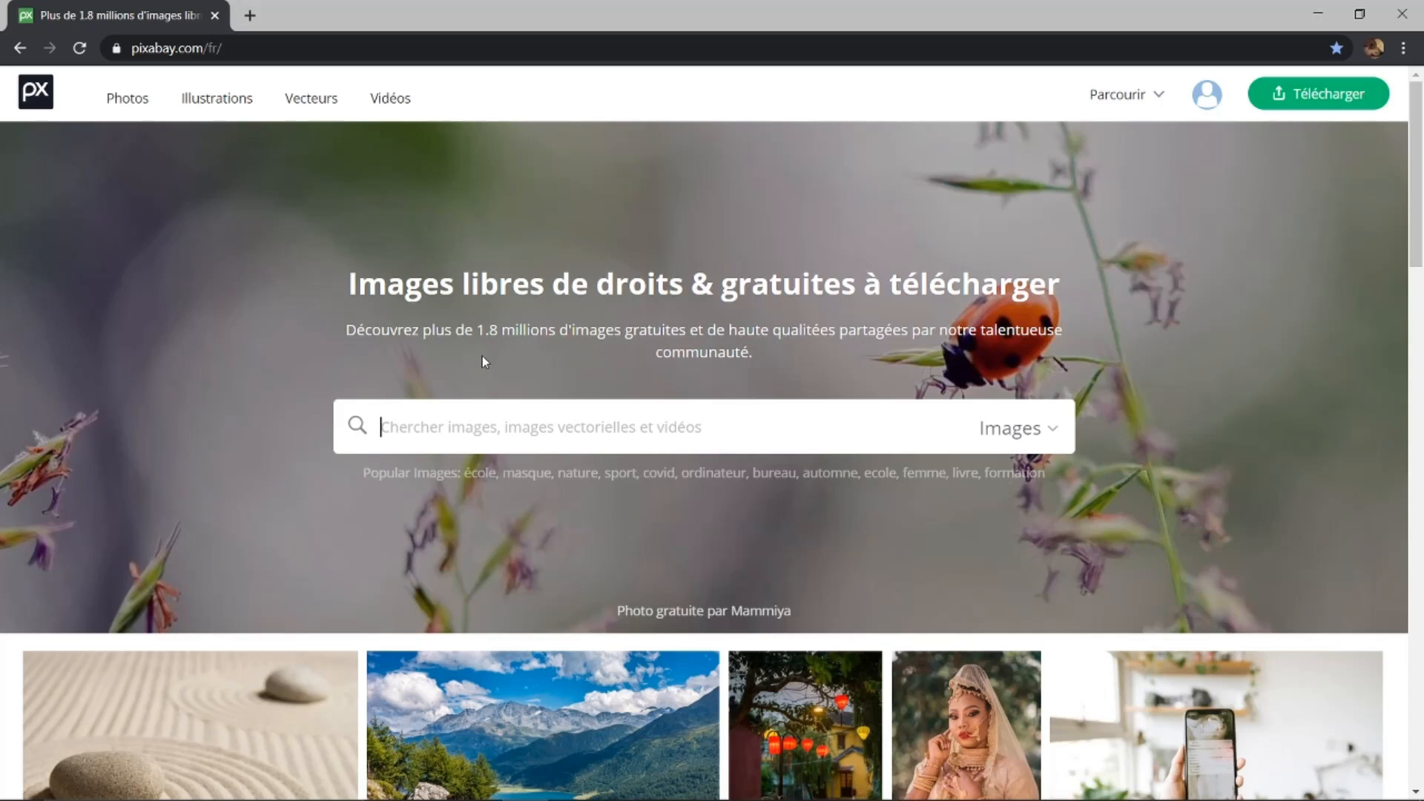
Search Pixabay for "cheval" and open the photo of the white horse running in the snow.
type("ch")
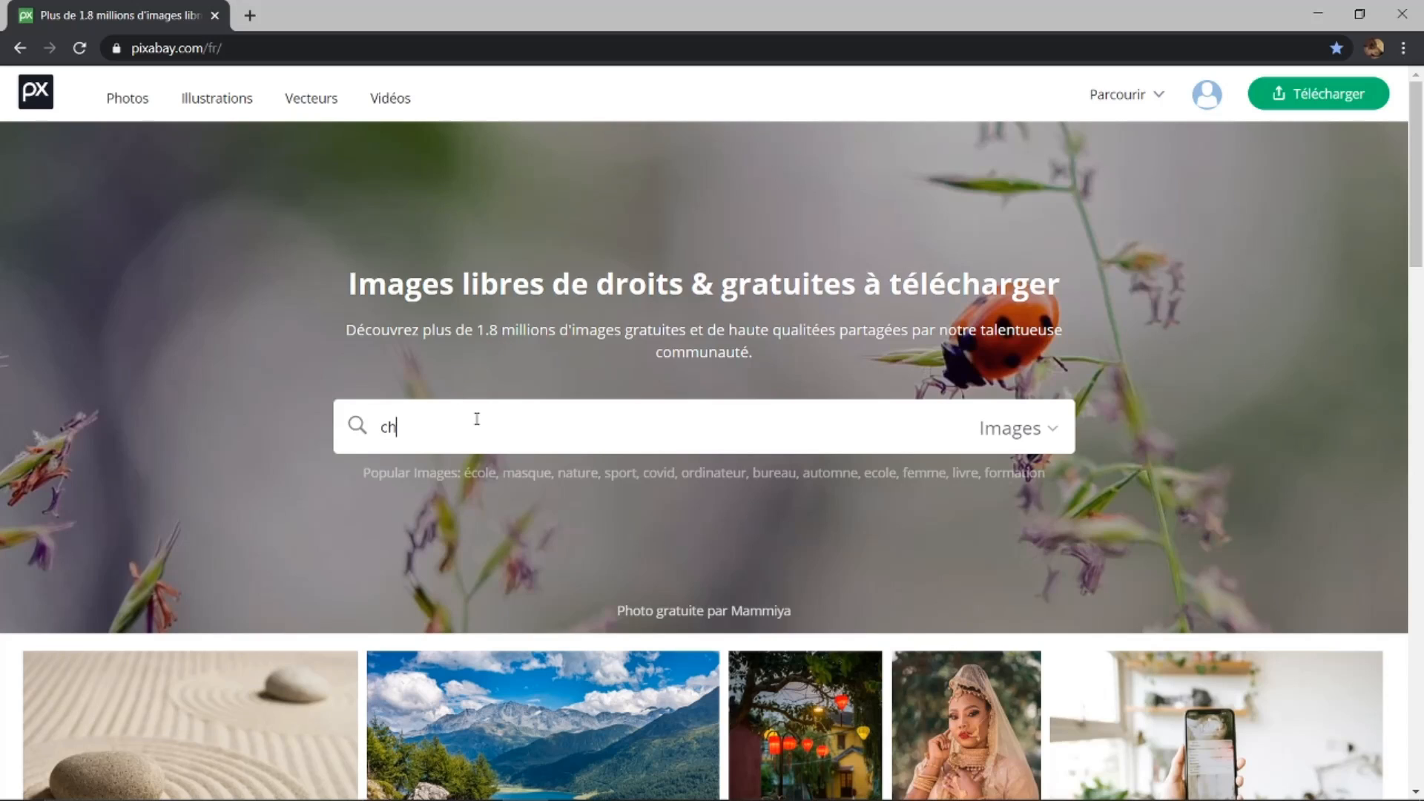
type("eval")
key("Return")
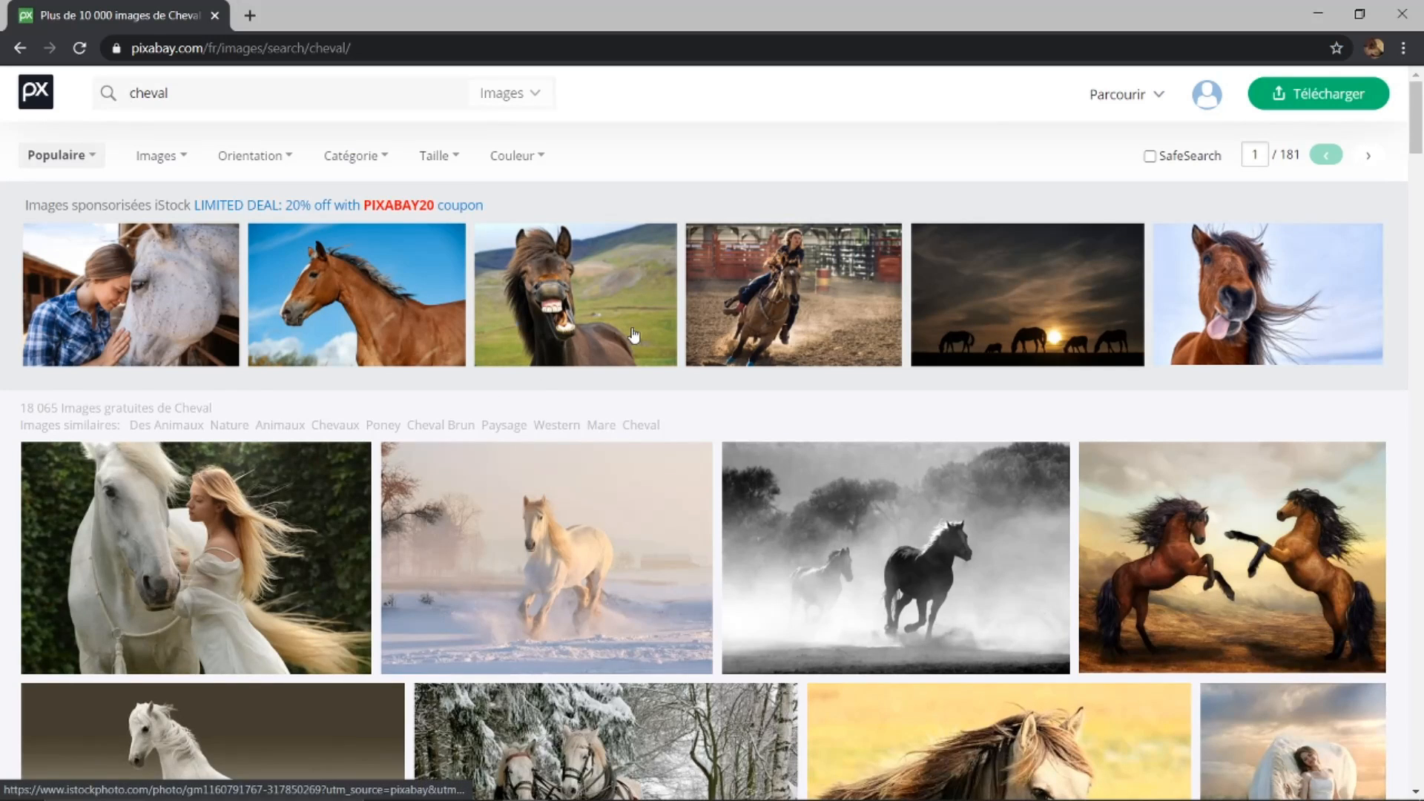
scroll(635, 334, "down", 8)
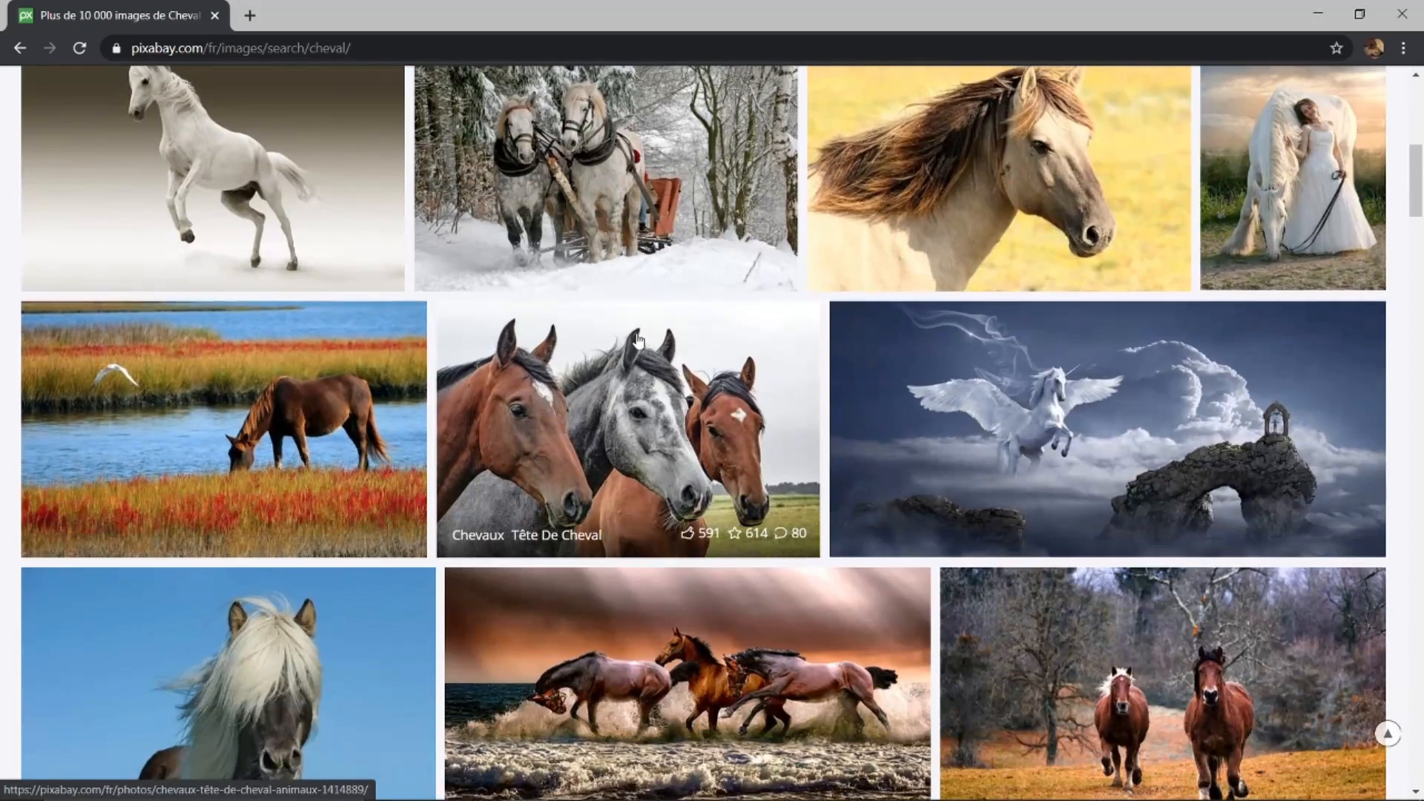
scroll(638, 340, "up", 8)
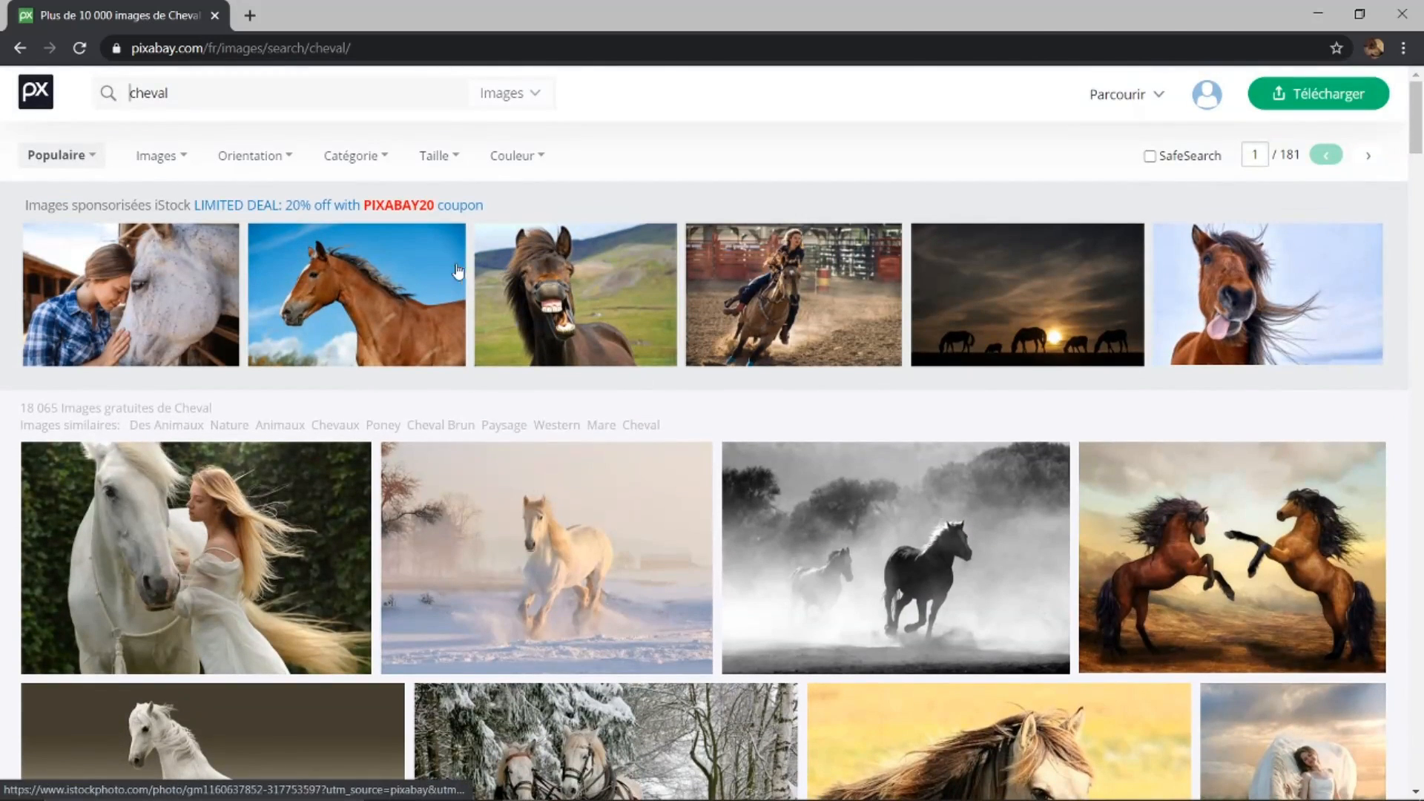
left_click(386, 160)
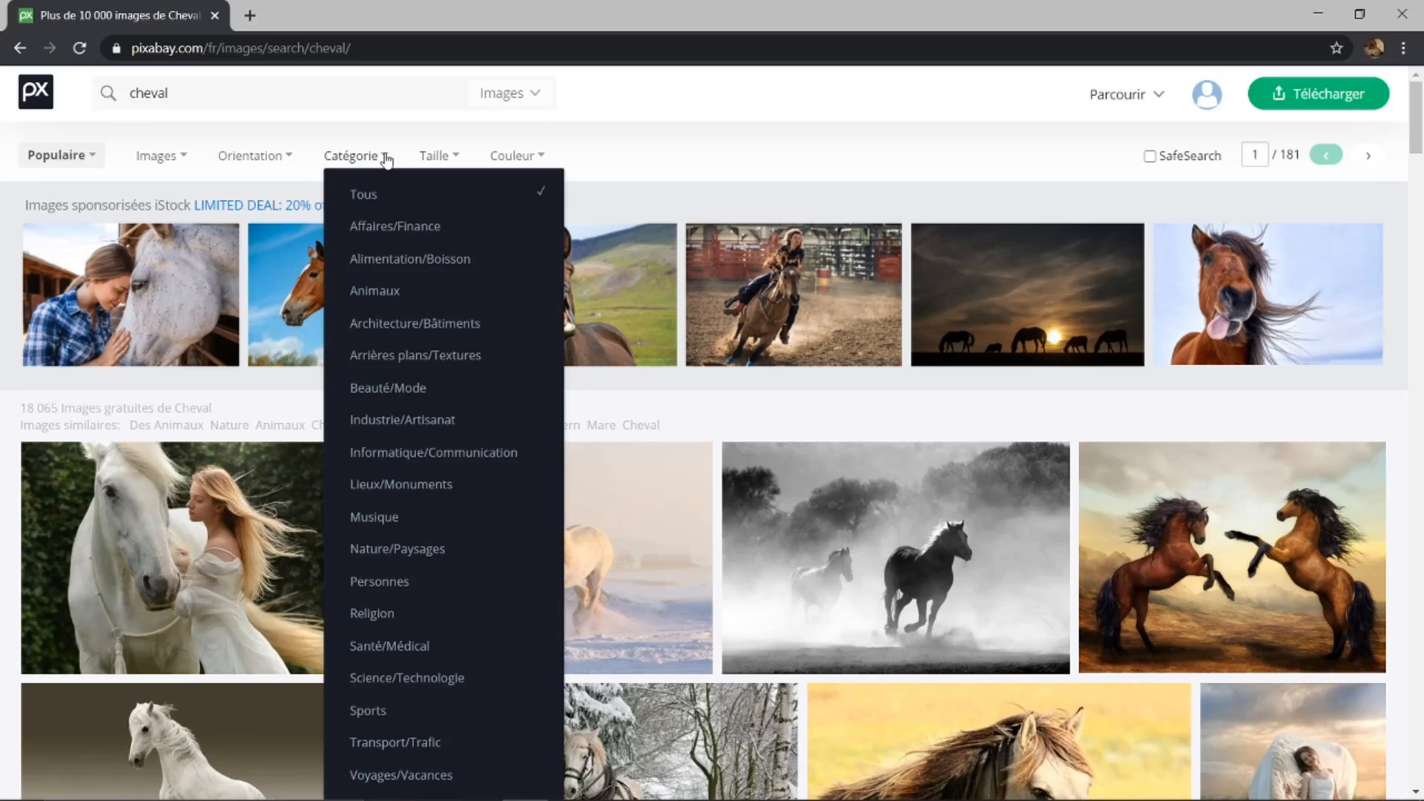
left_click(386, 159)
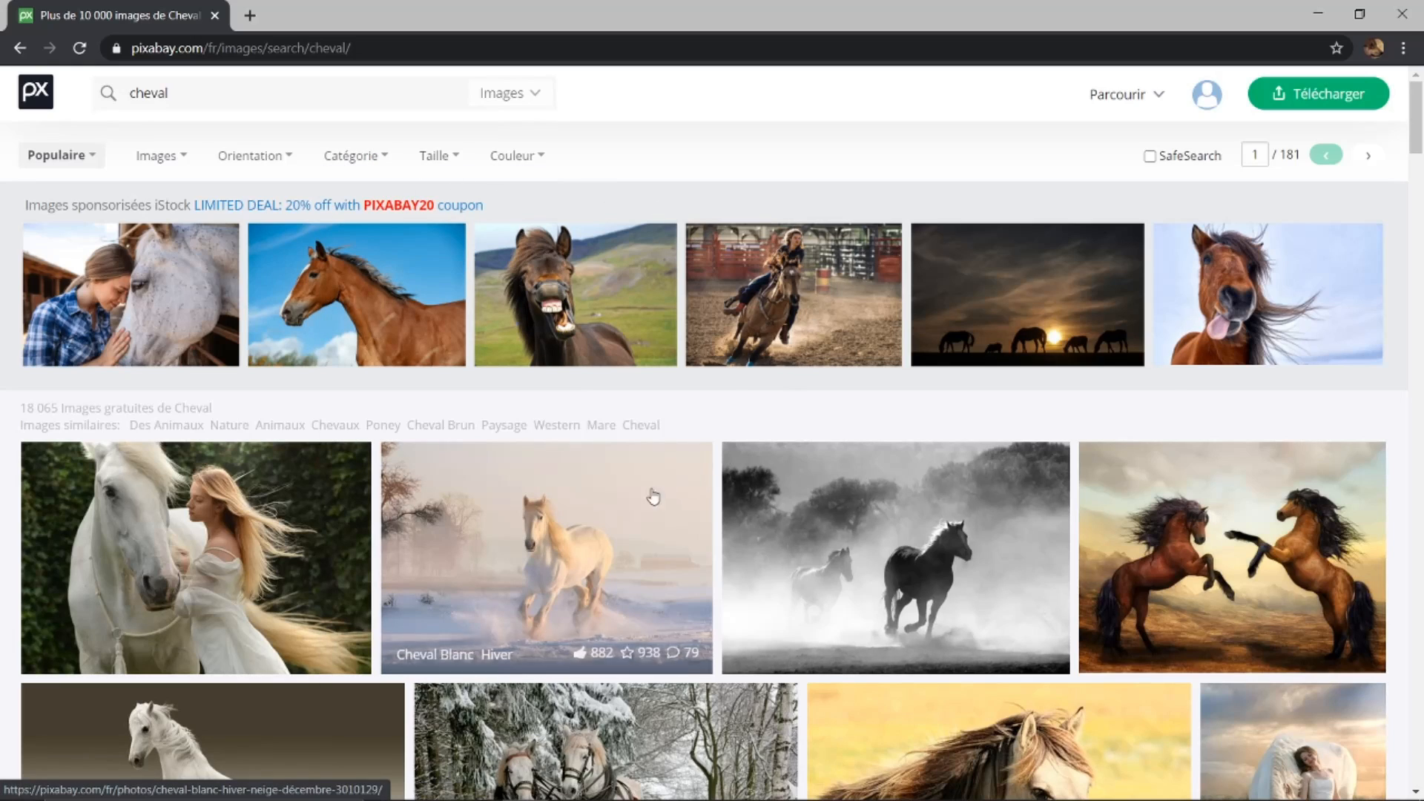
left_click(556, 573)
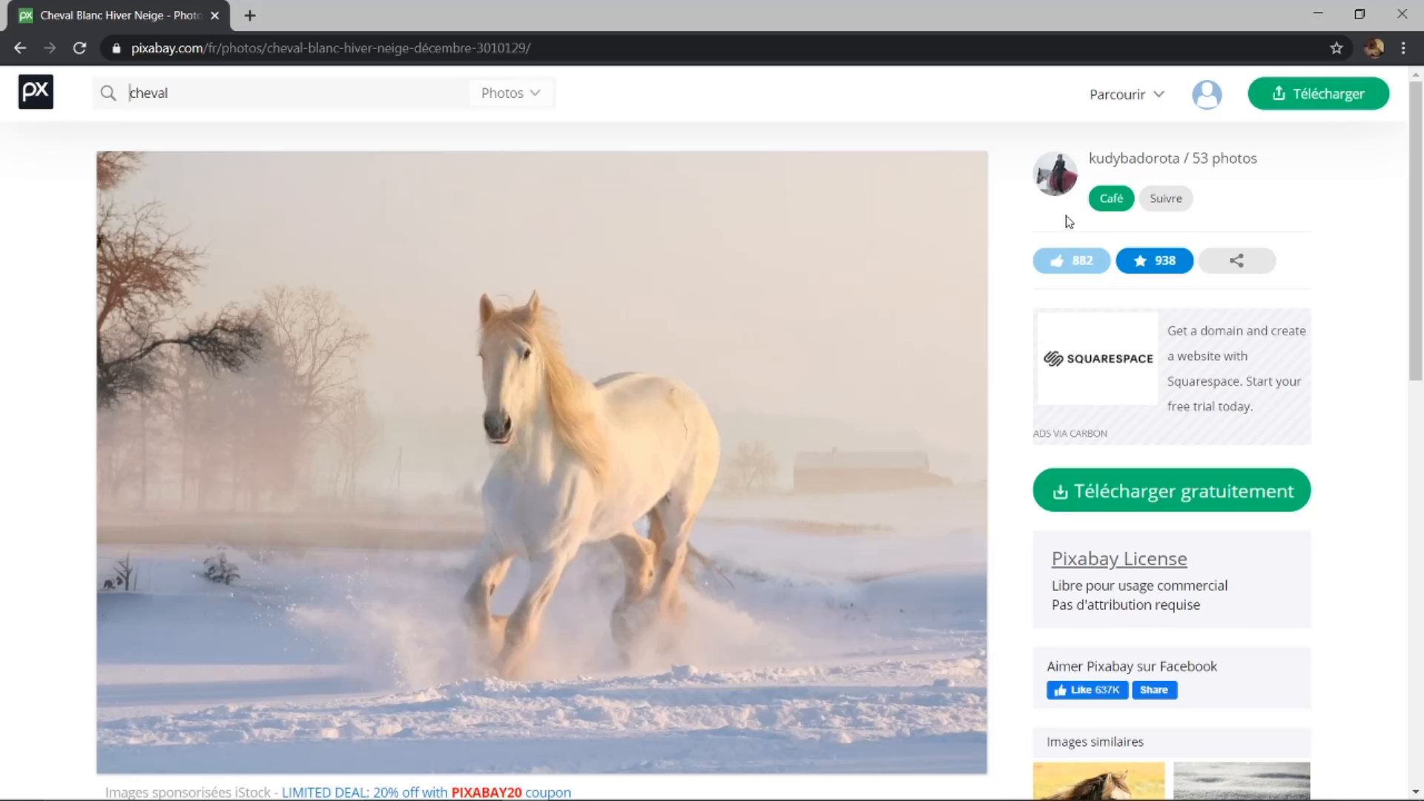
Toggle the like on the white horse photo and download it as the 1920×1343 JPG.
left_click(1079, 267)
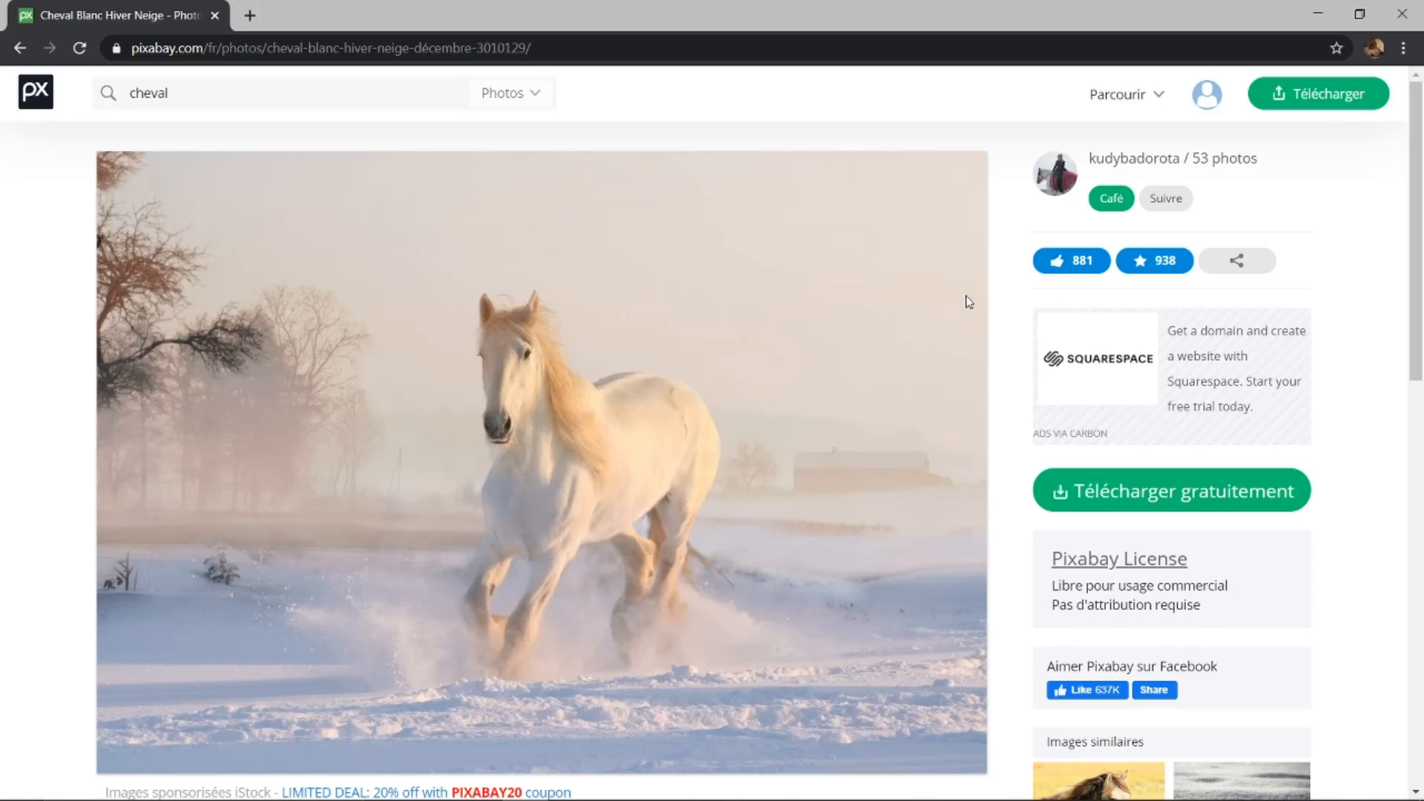
left_click(1146, 495)
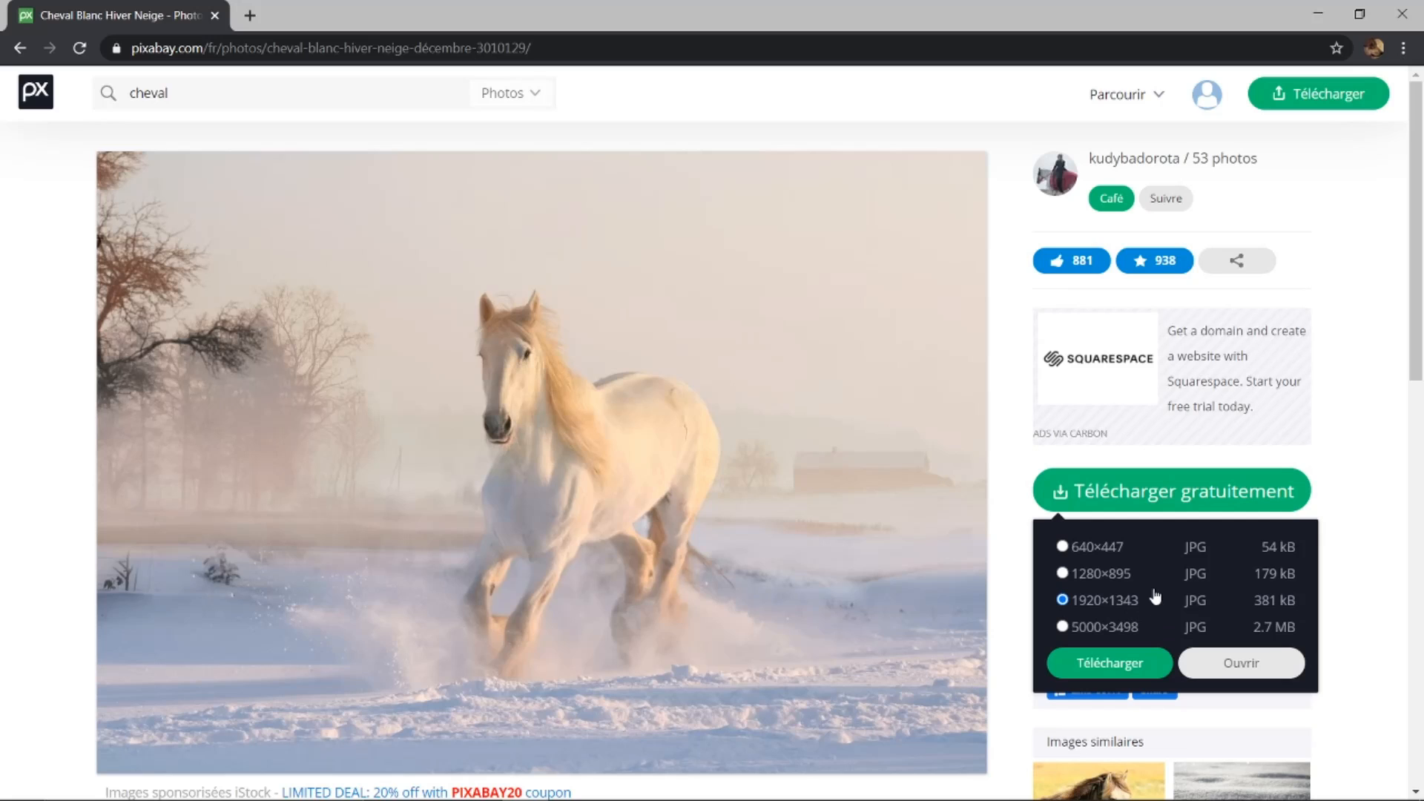
left_click(1121, 668)
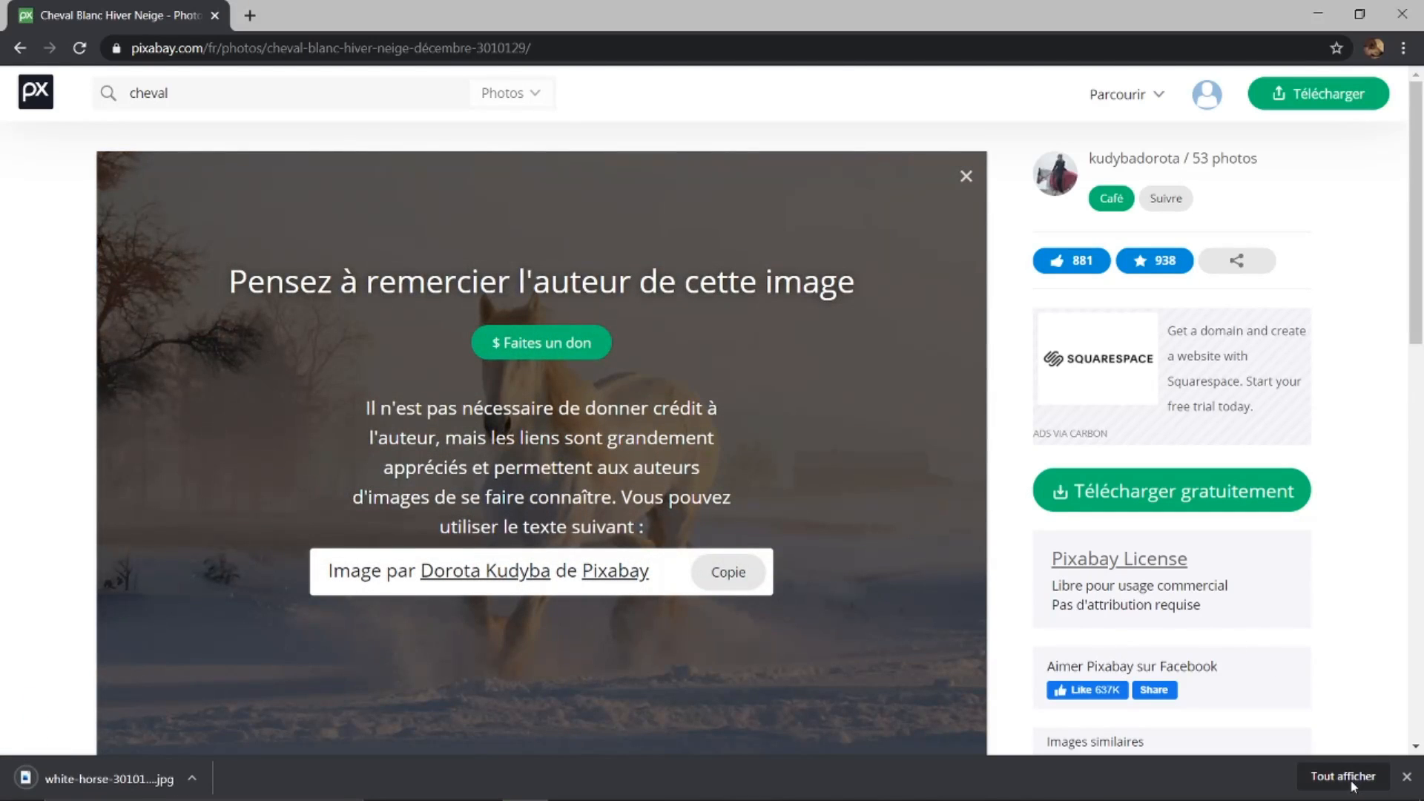
Locate white-horse-3010129_1920.jpg in the download folder and open it in GIMP.
left_click(1352, 777)
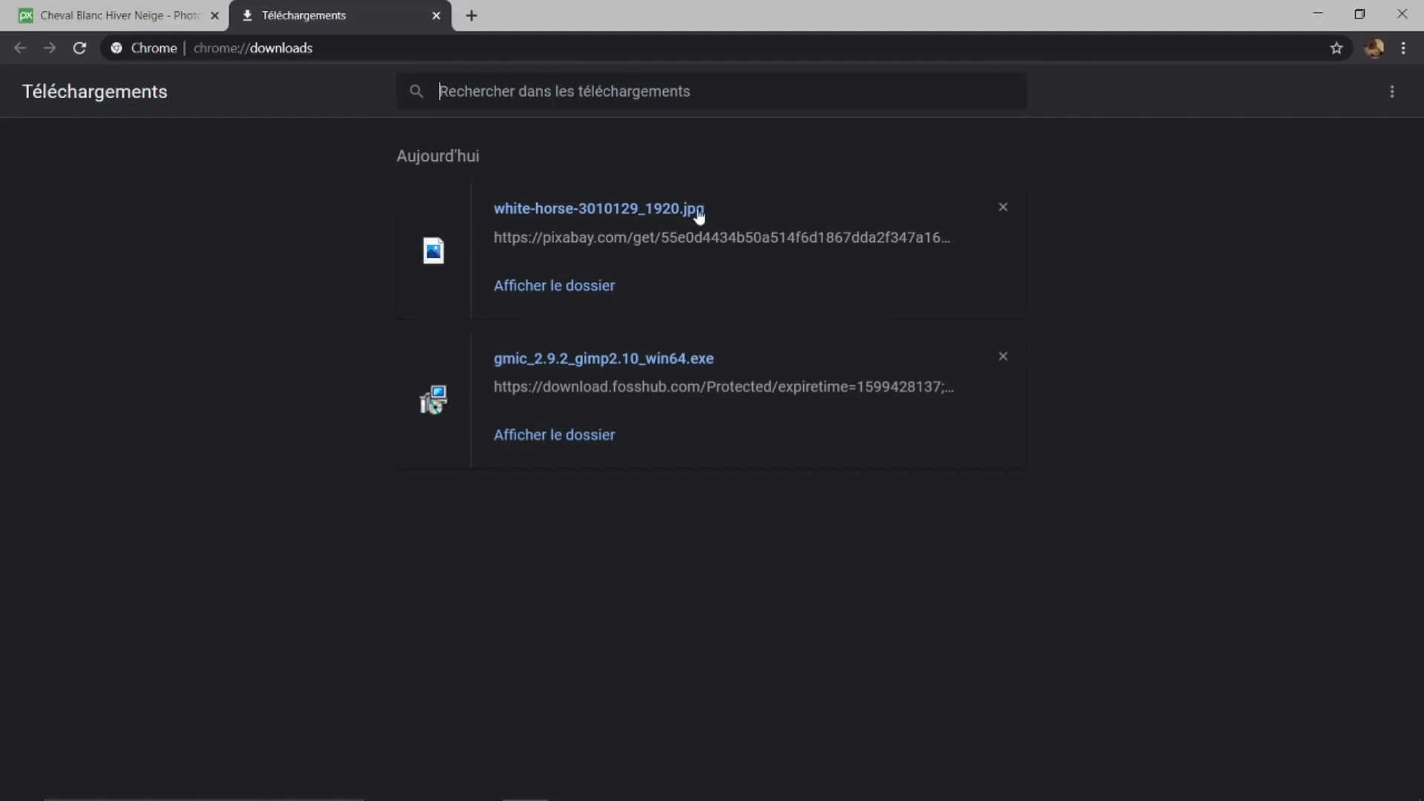
left_click(557, 292)
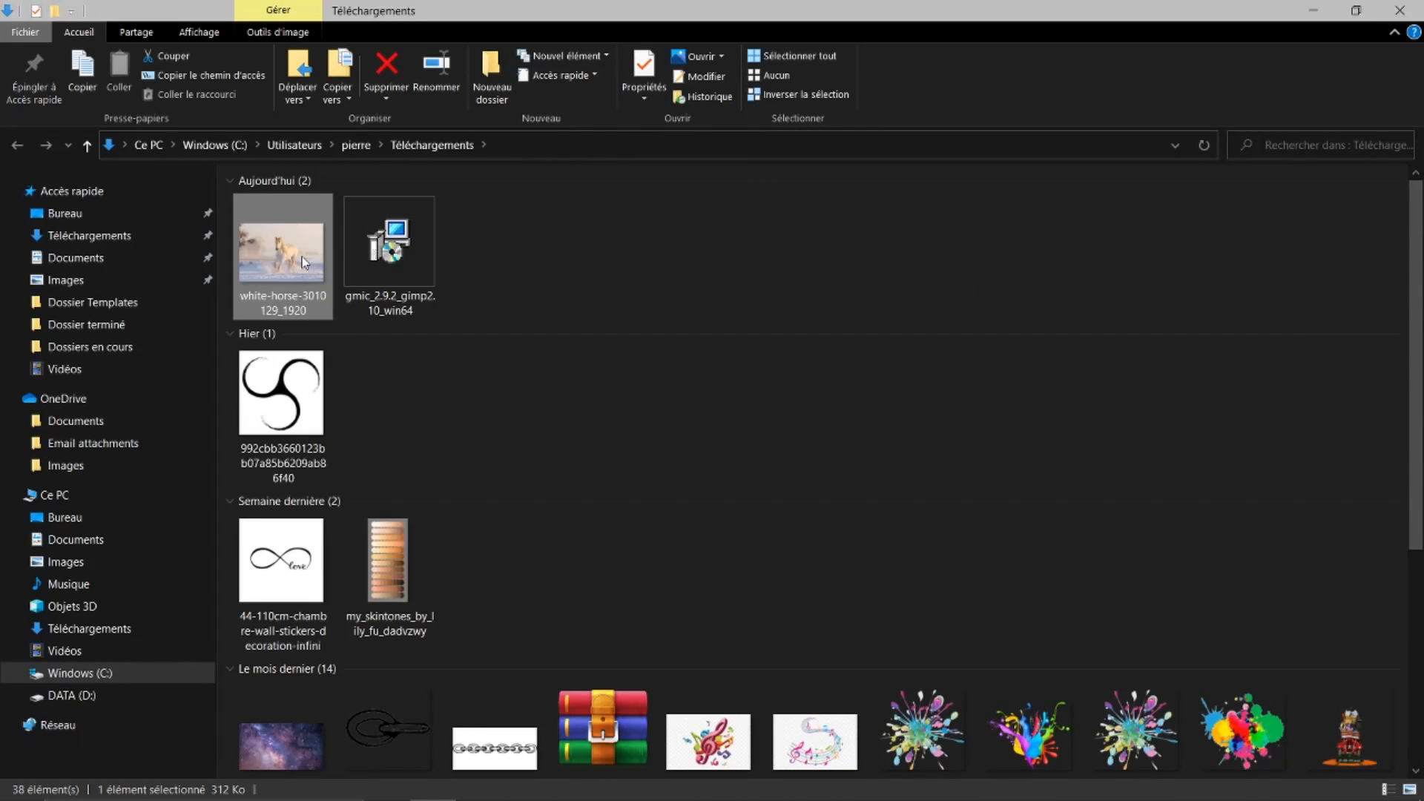
left_click_drag(301, 256, 740, 385)
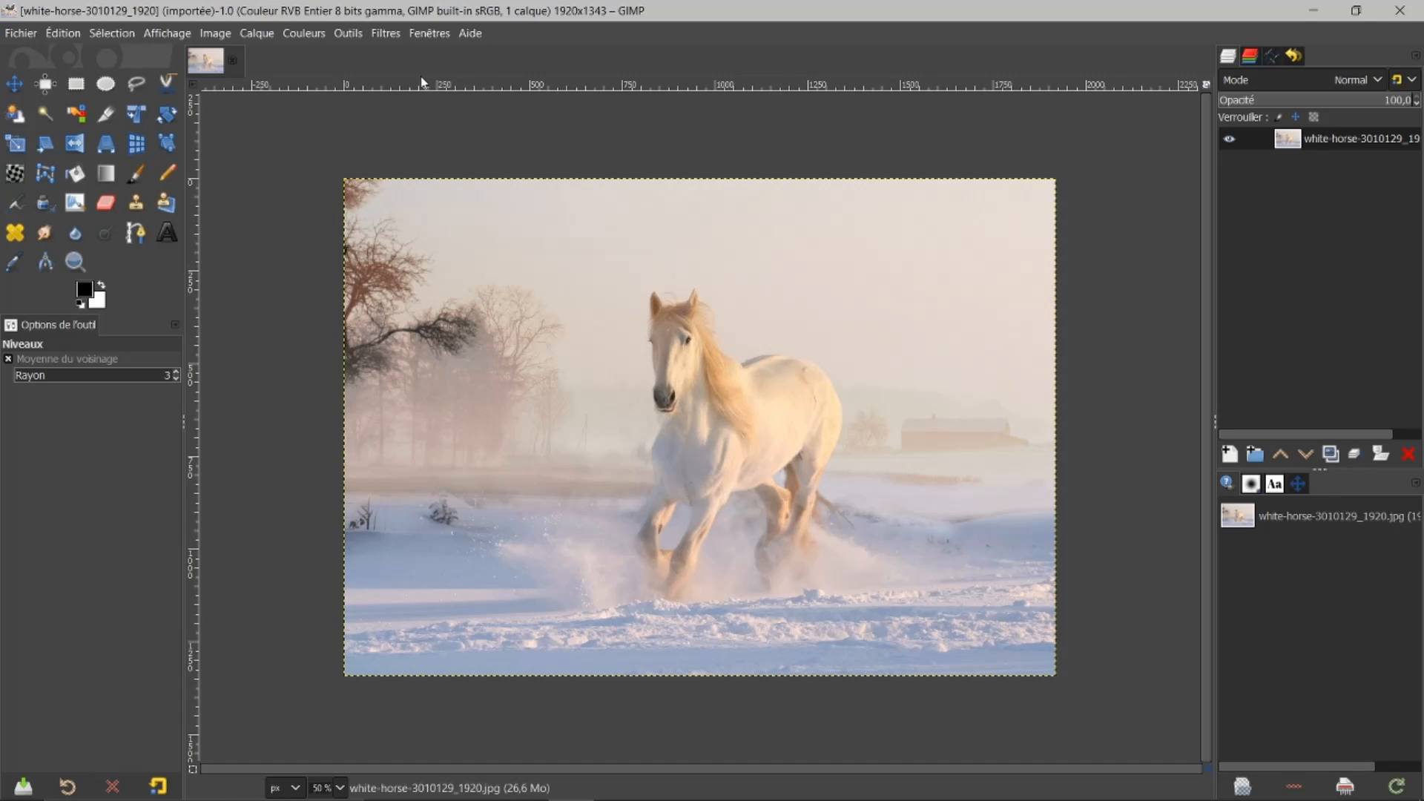
Open G'MIC-Qt on the horse image with the Color Presets filter from Colors, and enlarge the preview area.
left_click(385, 34)
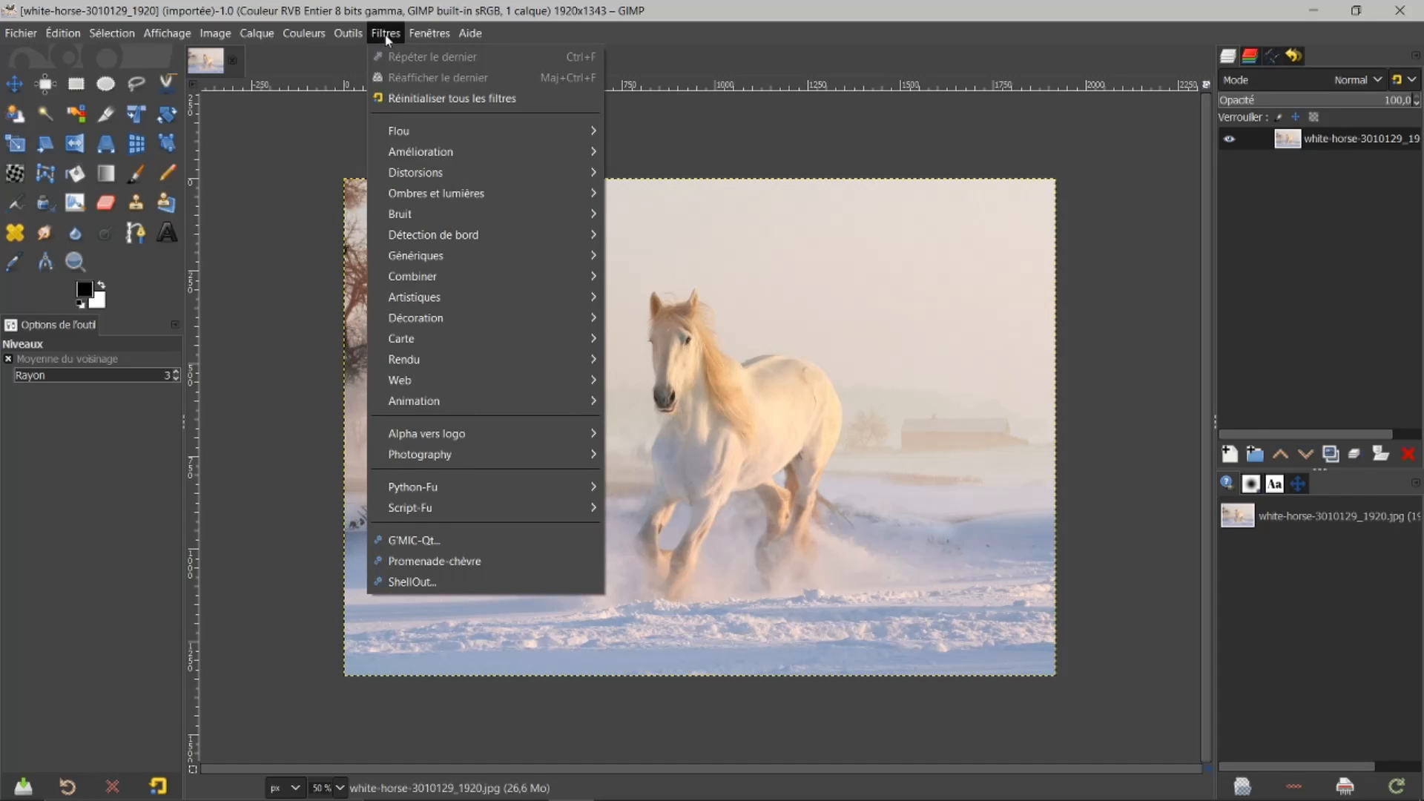
left_click(400, 542)
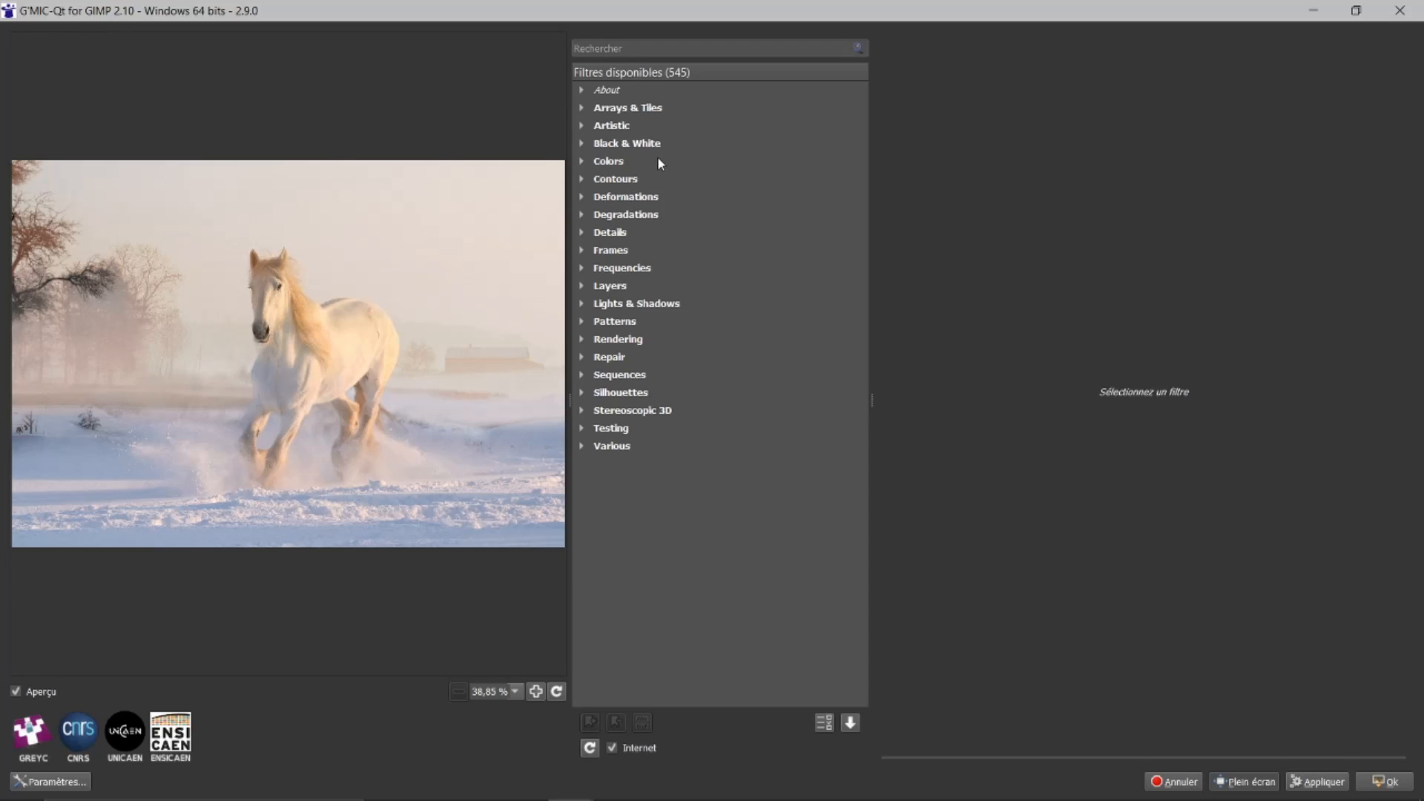
left_click(582, 161)
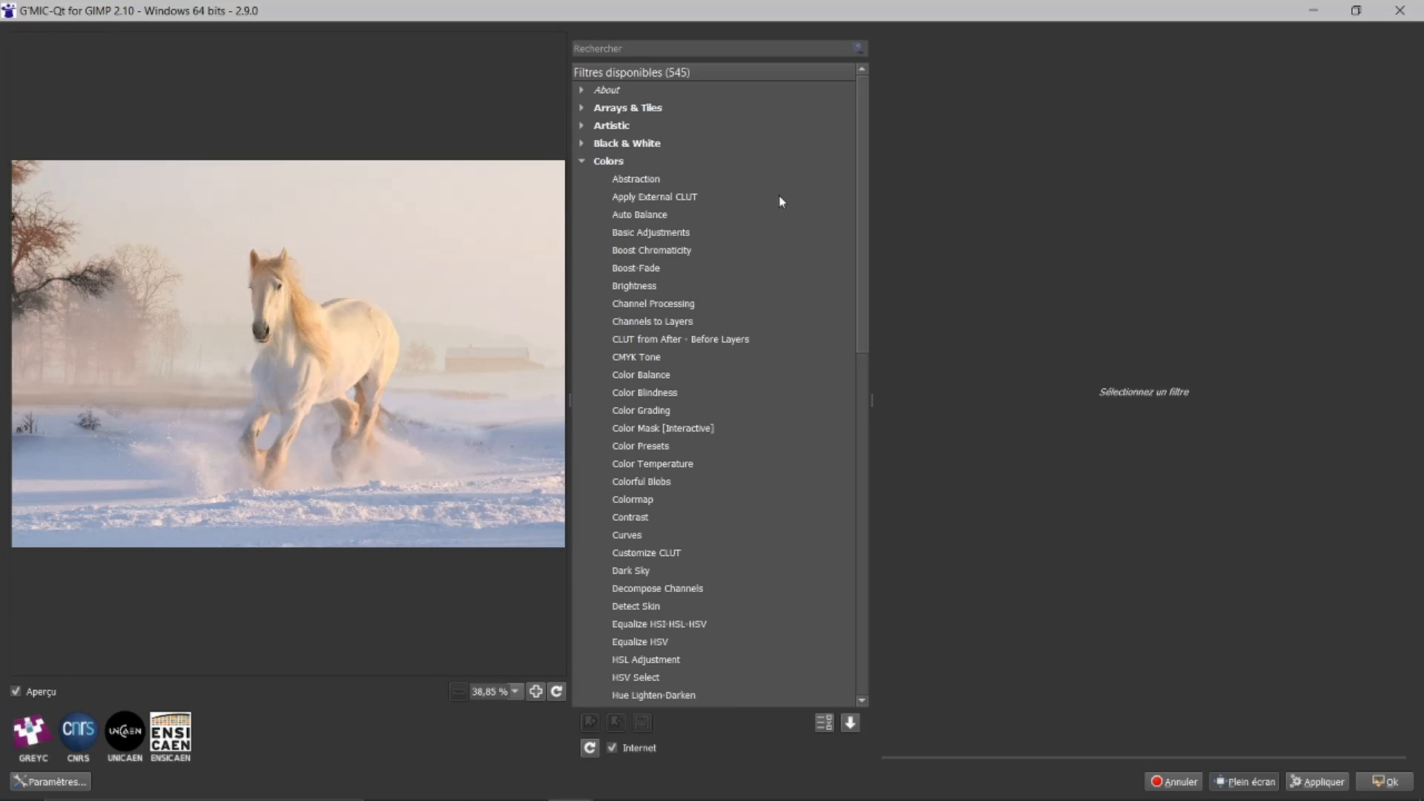
left_click(645, 448)
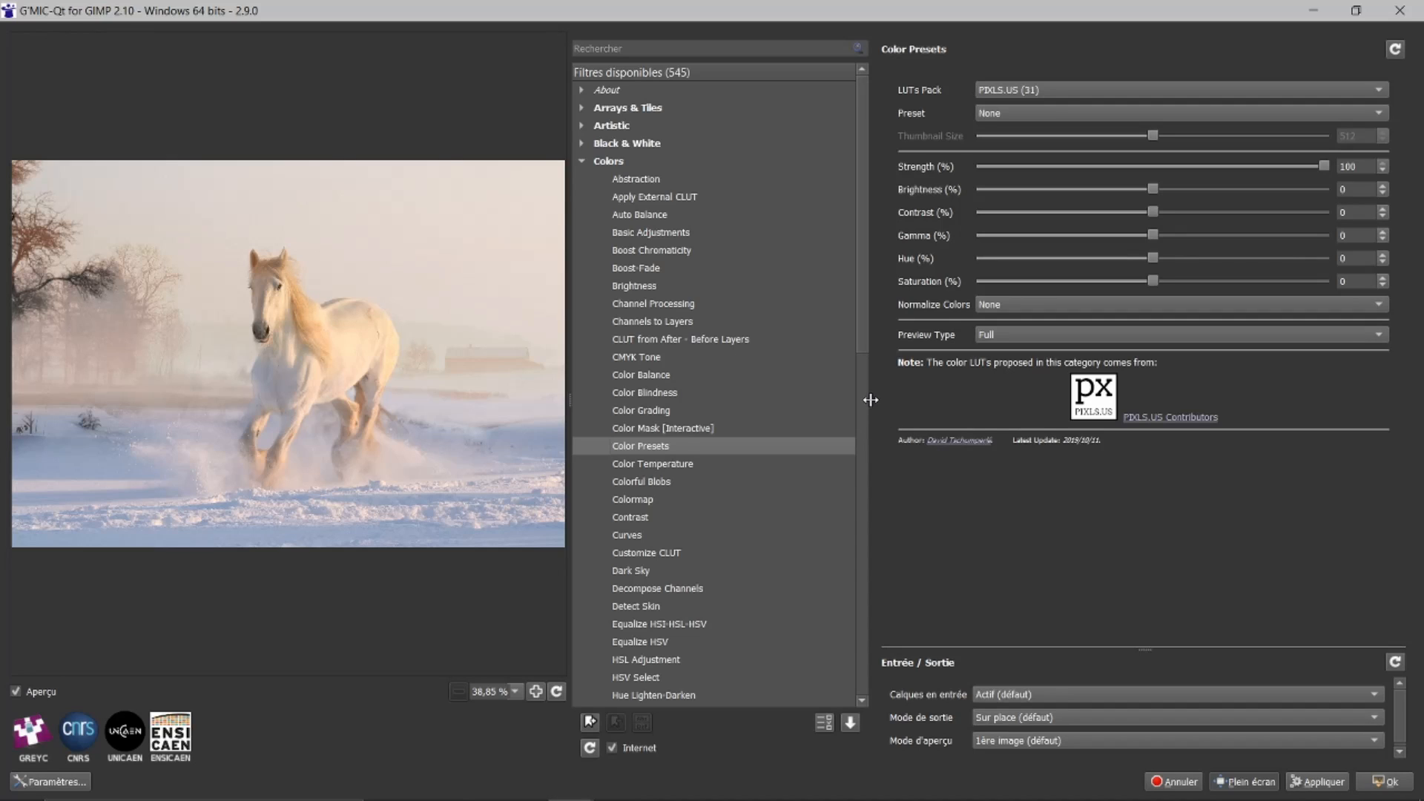
left_click_drag(870, 400, 1018, 431)
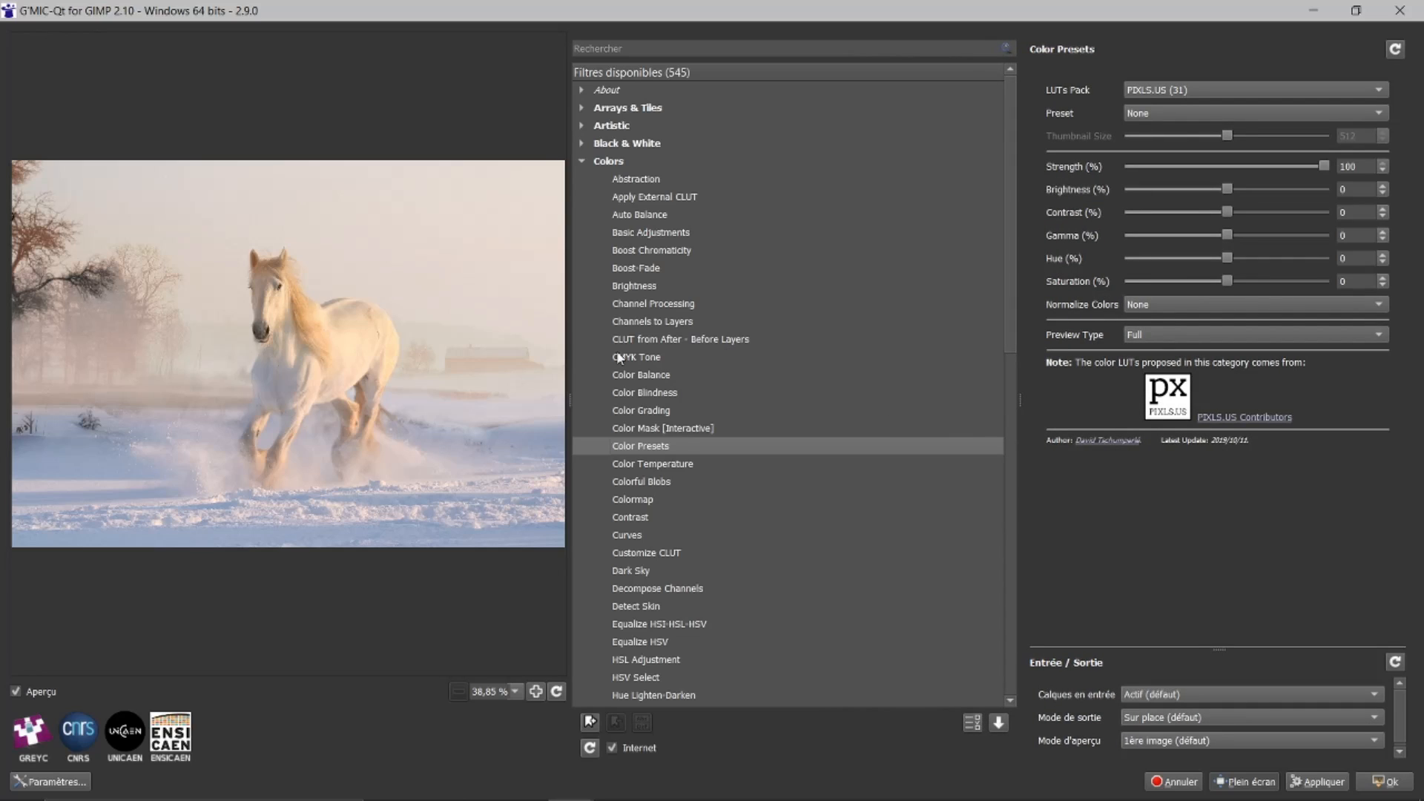
left_click_drag(570, 399, 743, 395)
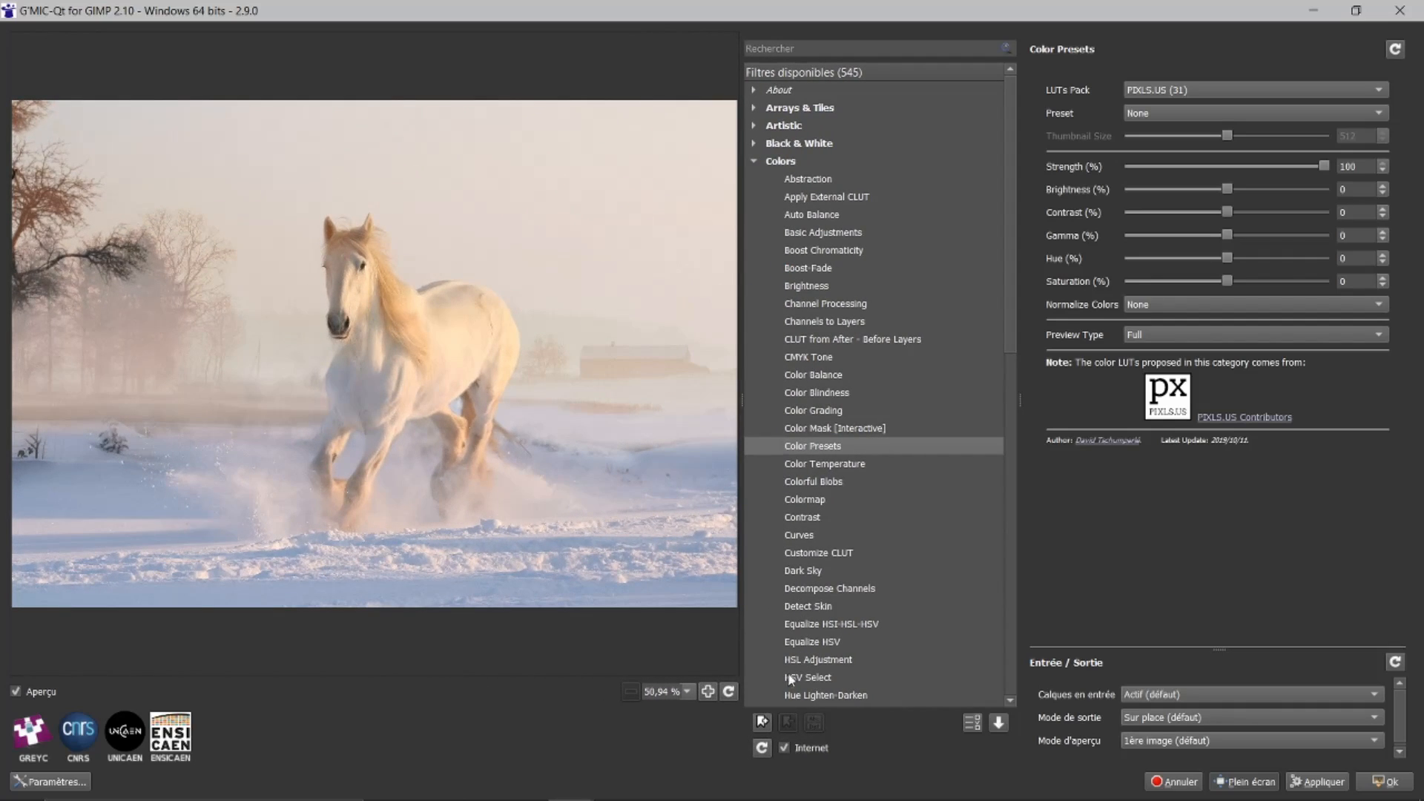
Update the G'MIC filter definitions from the internet and dismiss the completion notice.
left_click(761, 751)
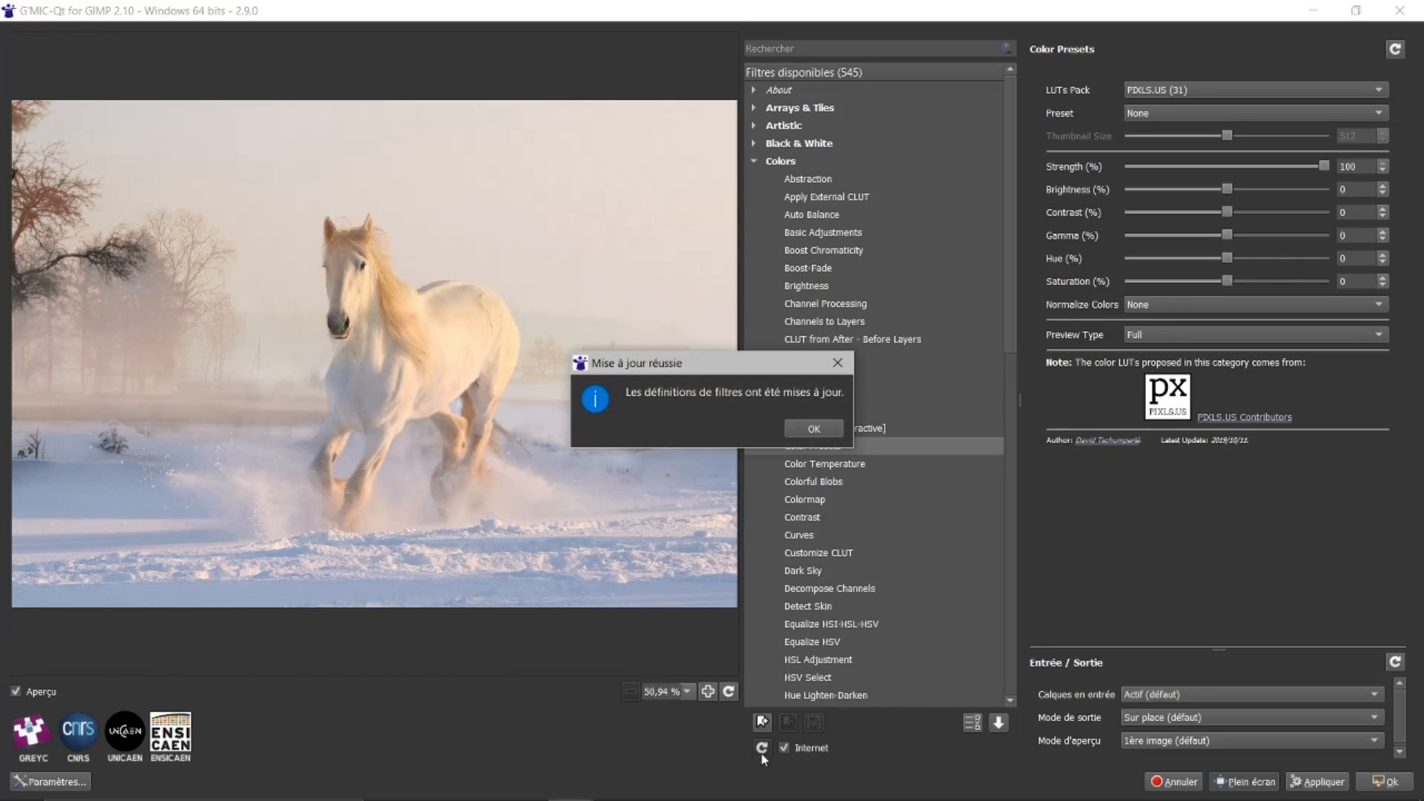
left_click(813, 428)
scroll(831, 389, "down", 1)
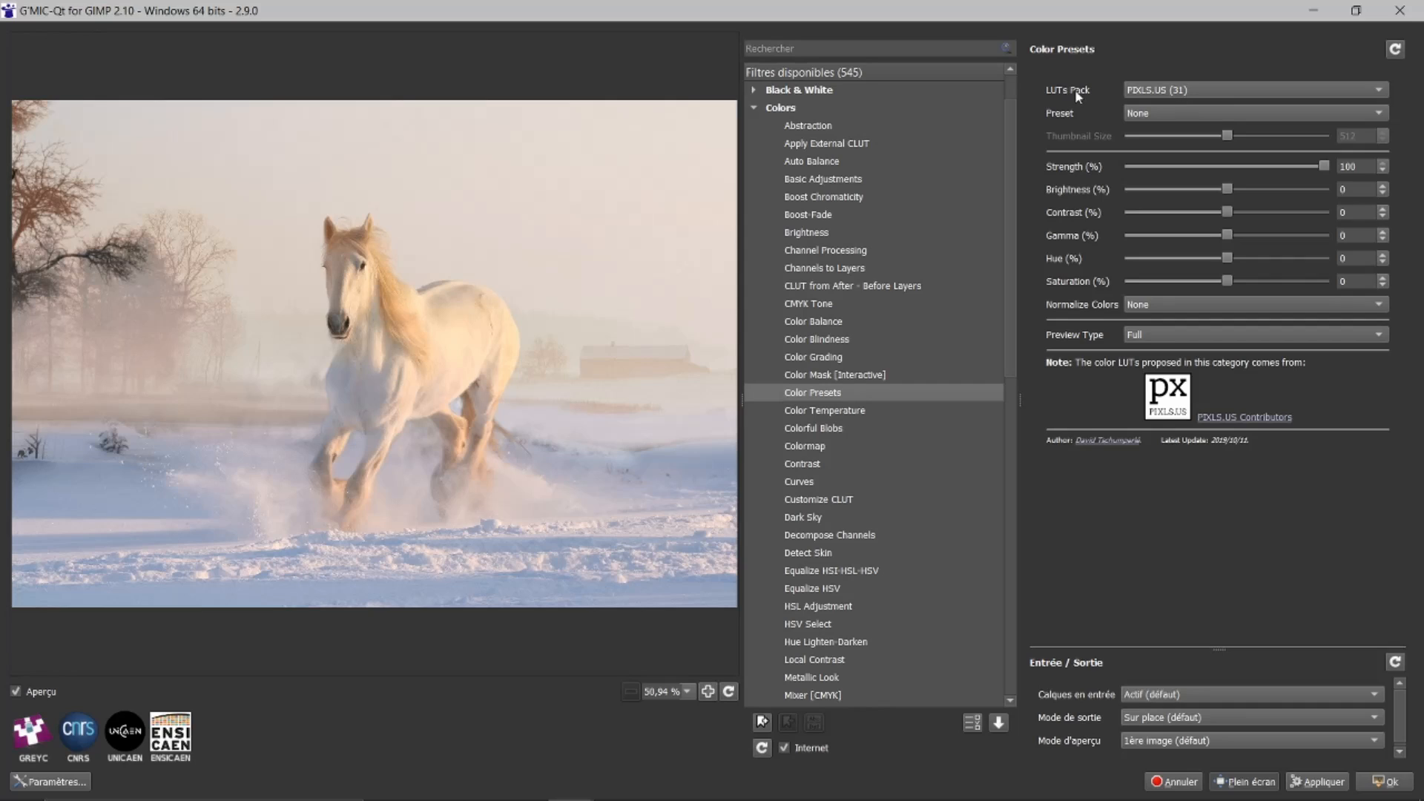
Try the Blade Runner preset from the Abigail Gonzalez LUTs pack and compare its preview with the original photo.
left_click(1383, 89)
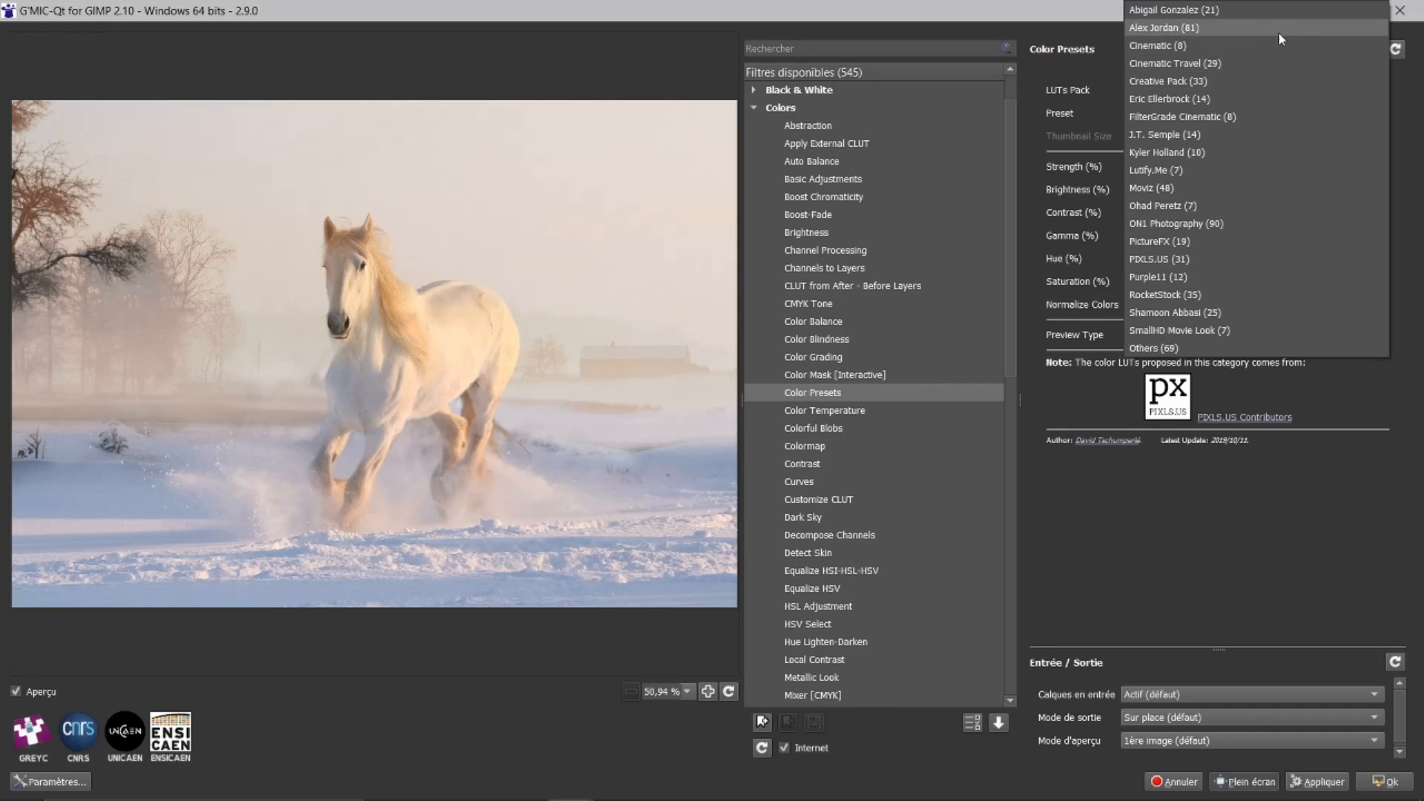
left_click(1187, 10)
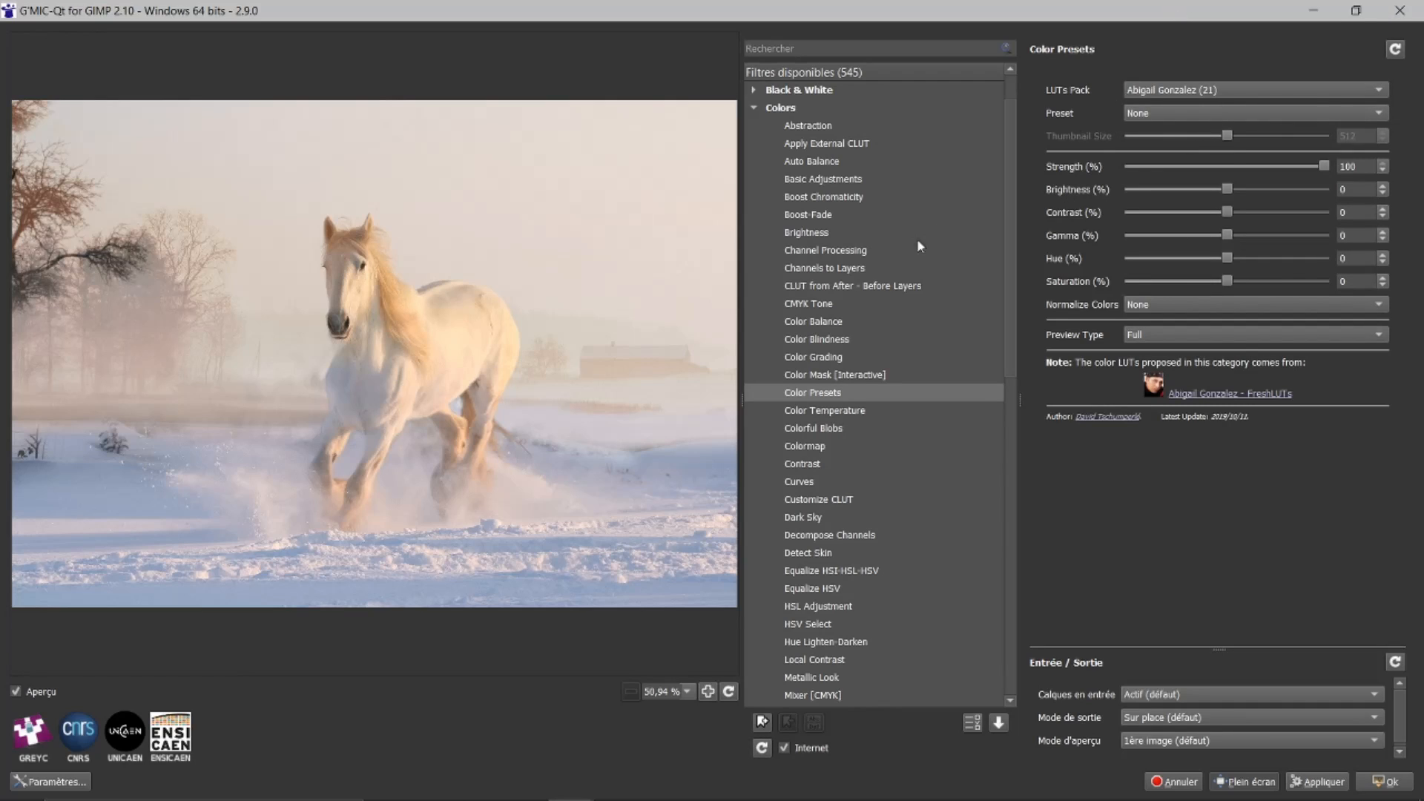
left_click(1380, 113)
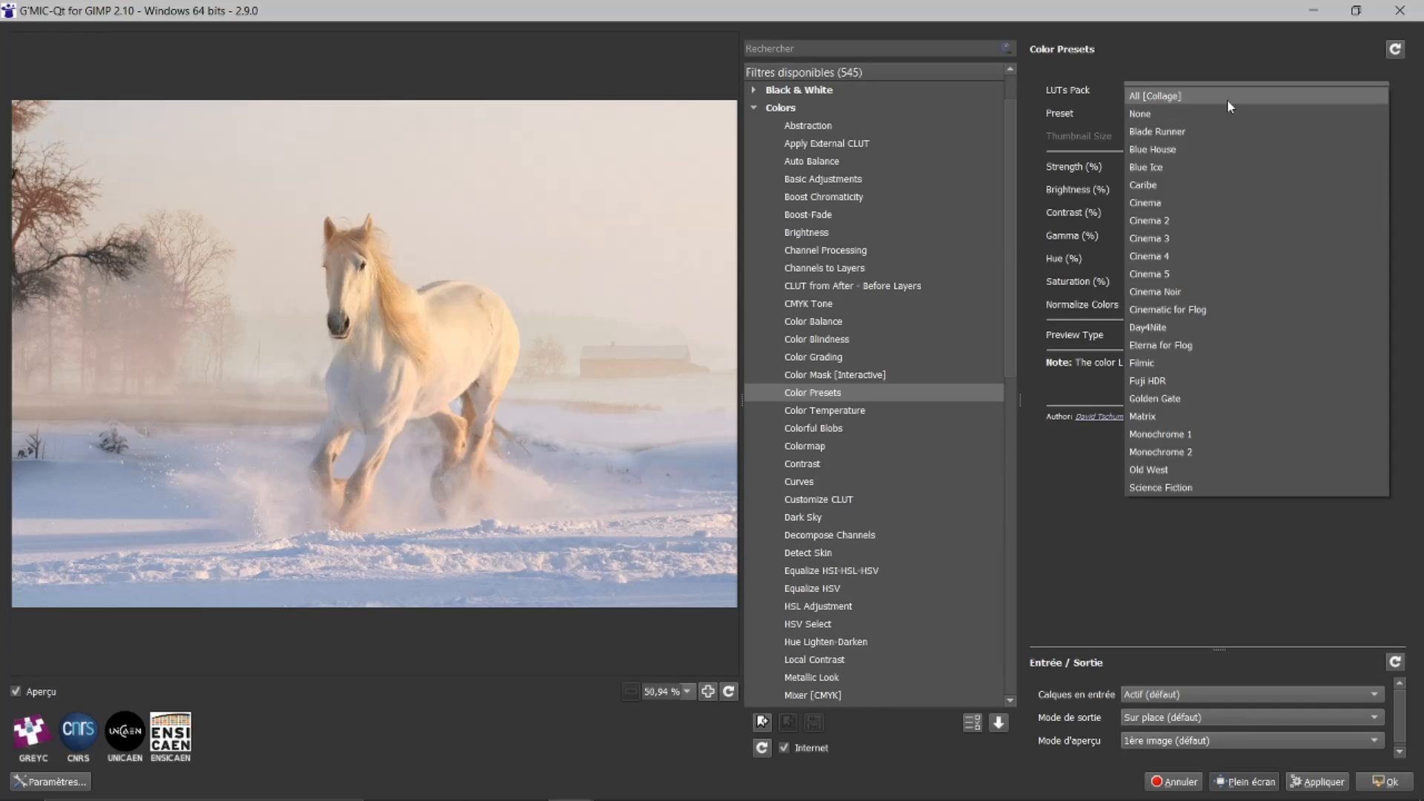
left_click(1145, 132)
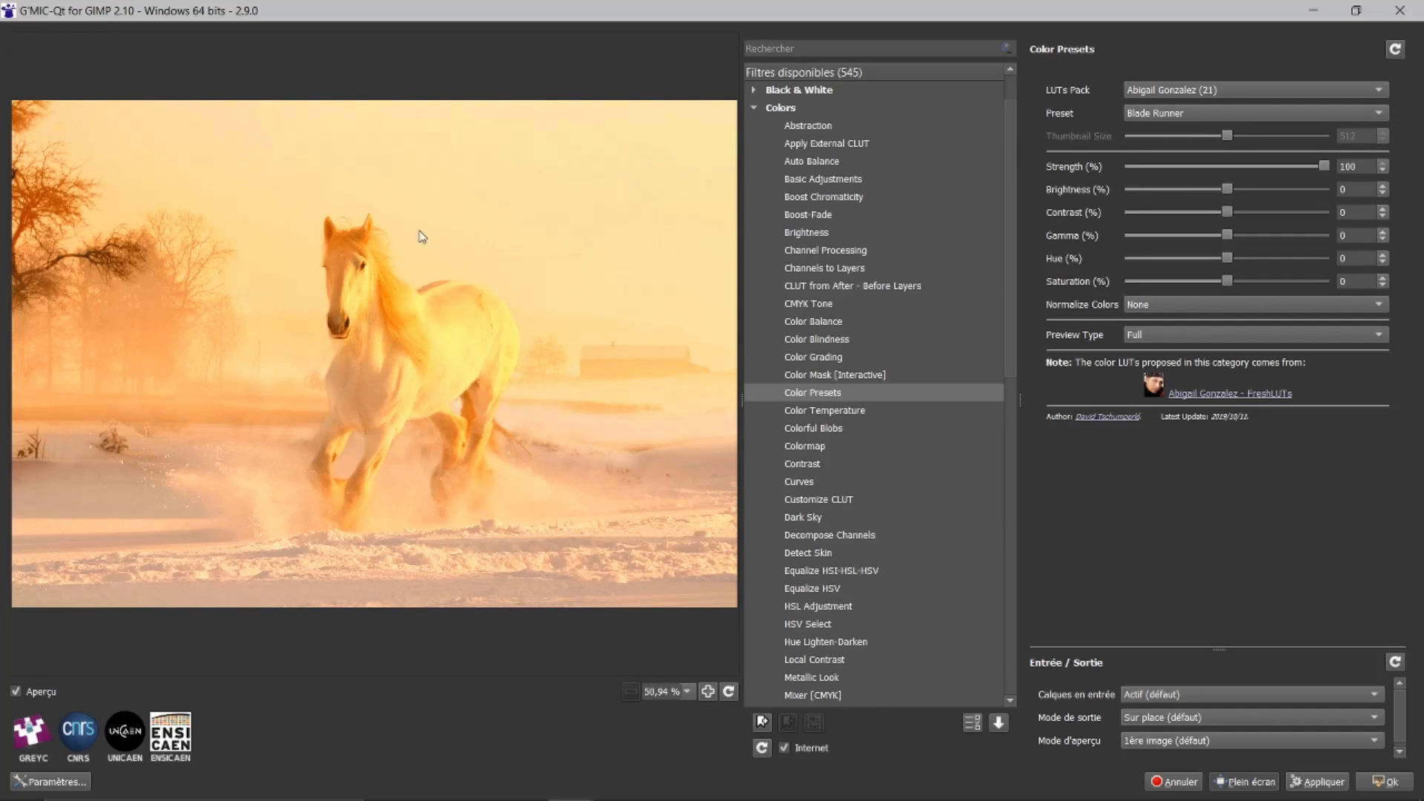
left_click(16, 692)
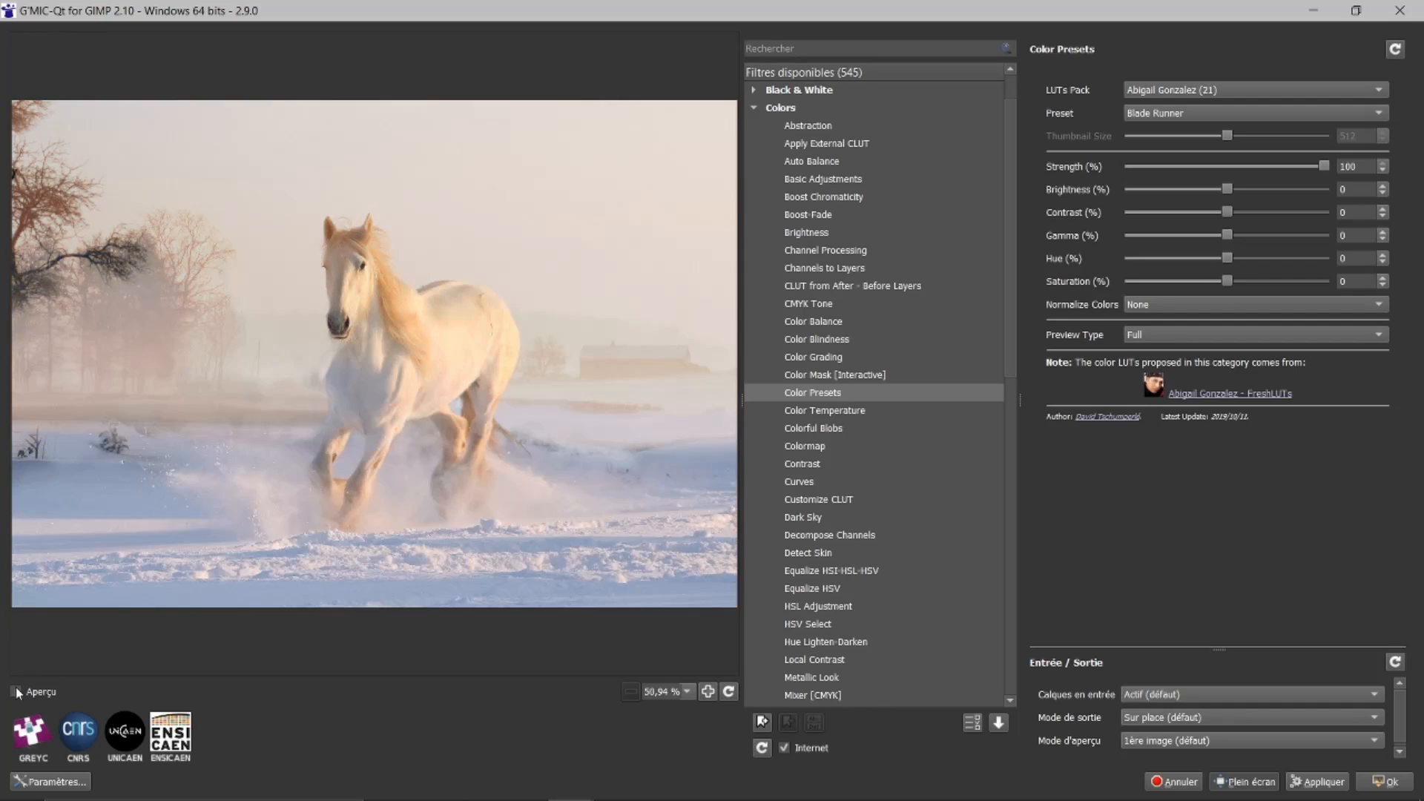
left_click(17, 692)
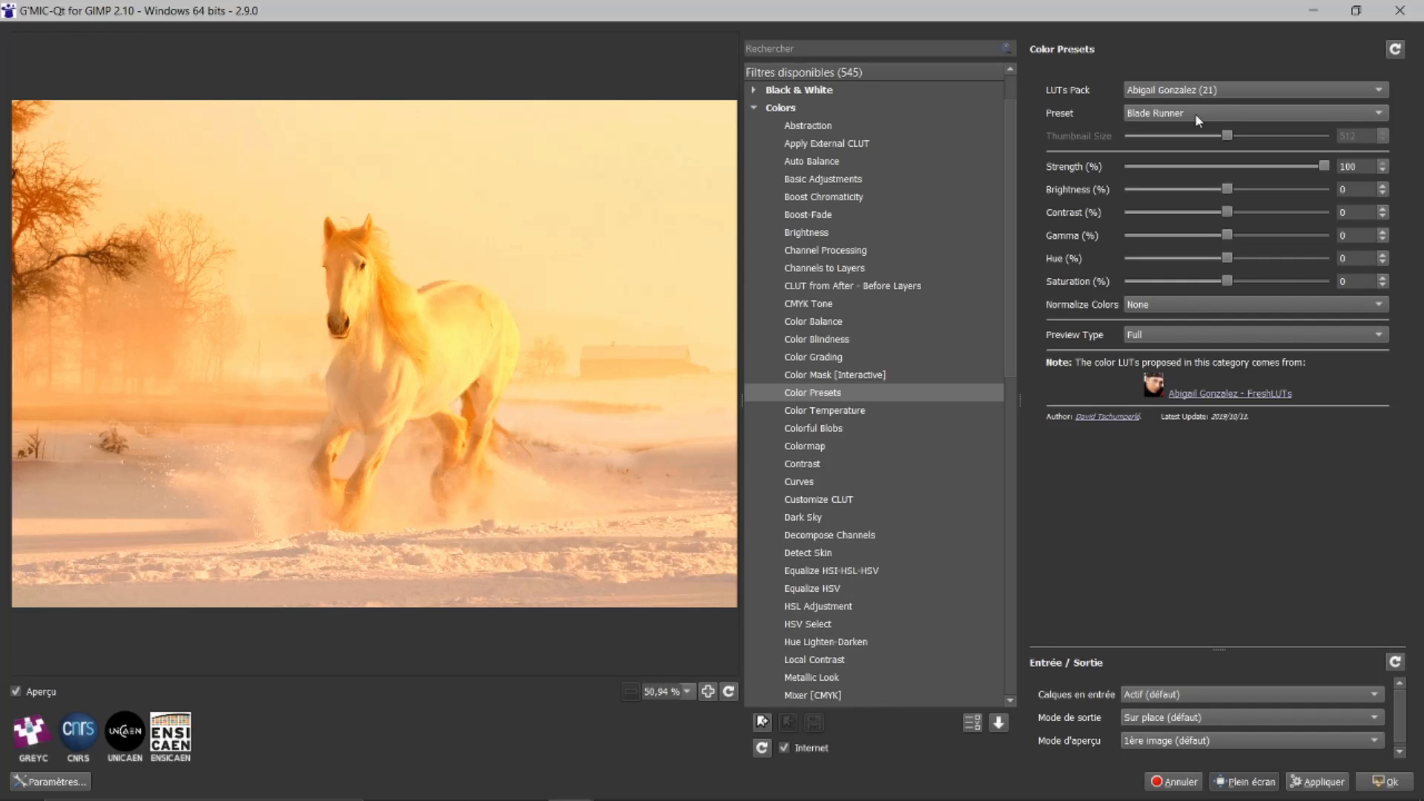
Try the Blue Ice, Cinema, Cinema 2 and Cinema 4 presets in turn, comparing Cinema 2 with the original photo.
scroll(1195, 113, "down", 1)
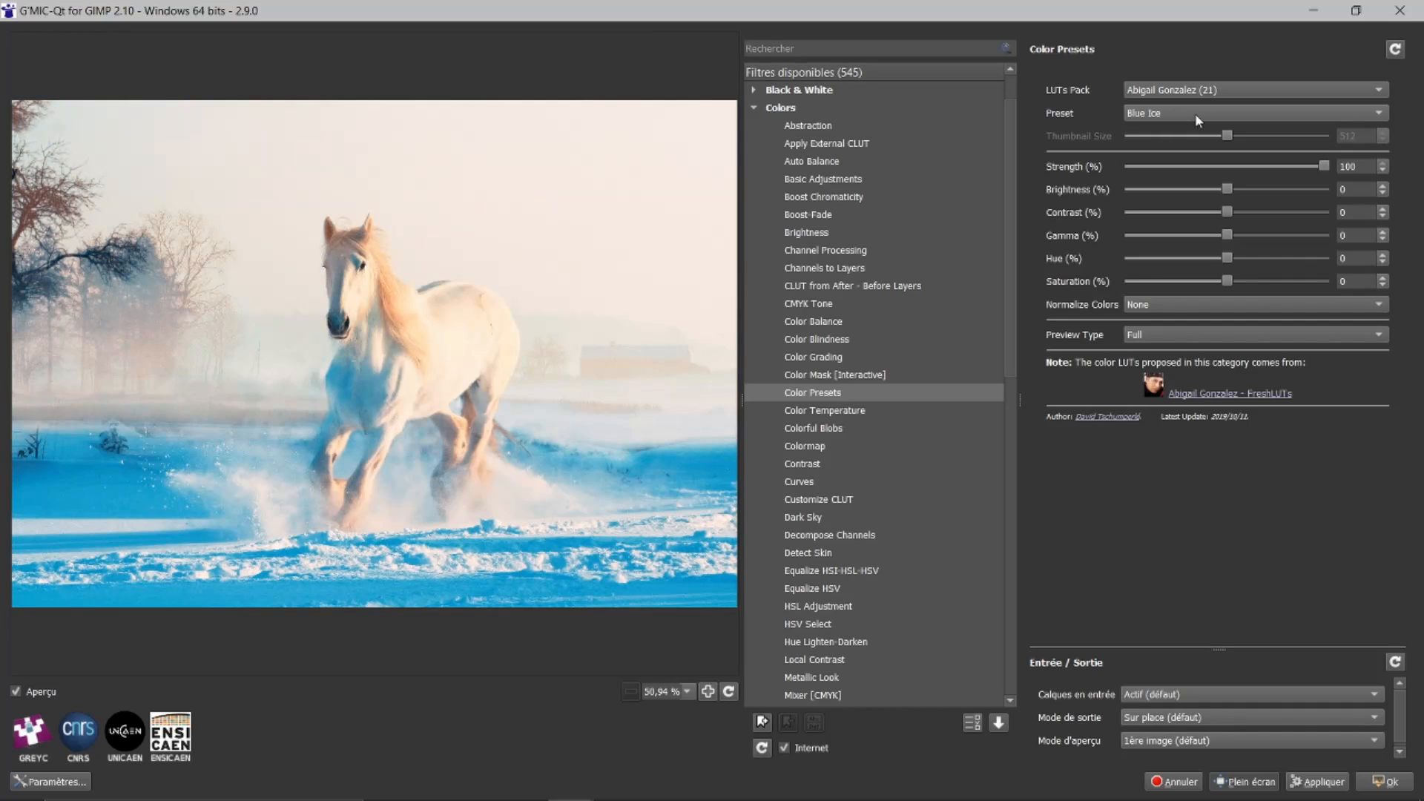
scroll(1195, 114, "down", 1)
scroll(1195, 111, "down", 1)
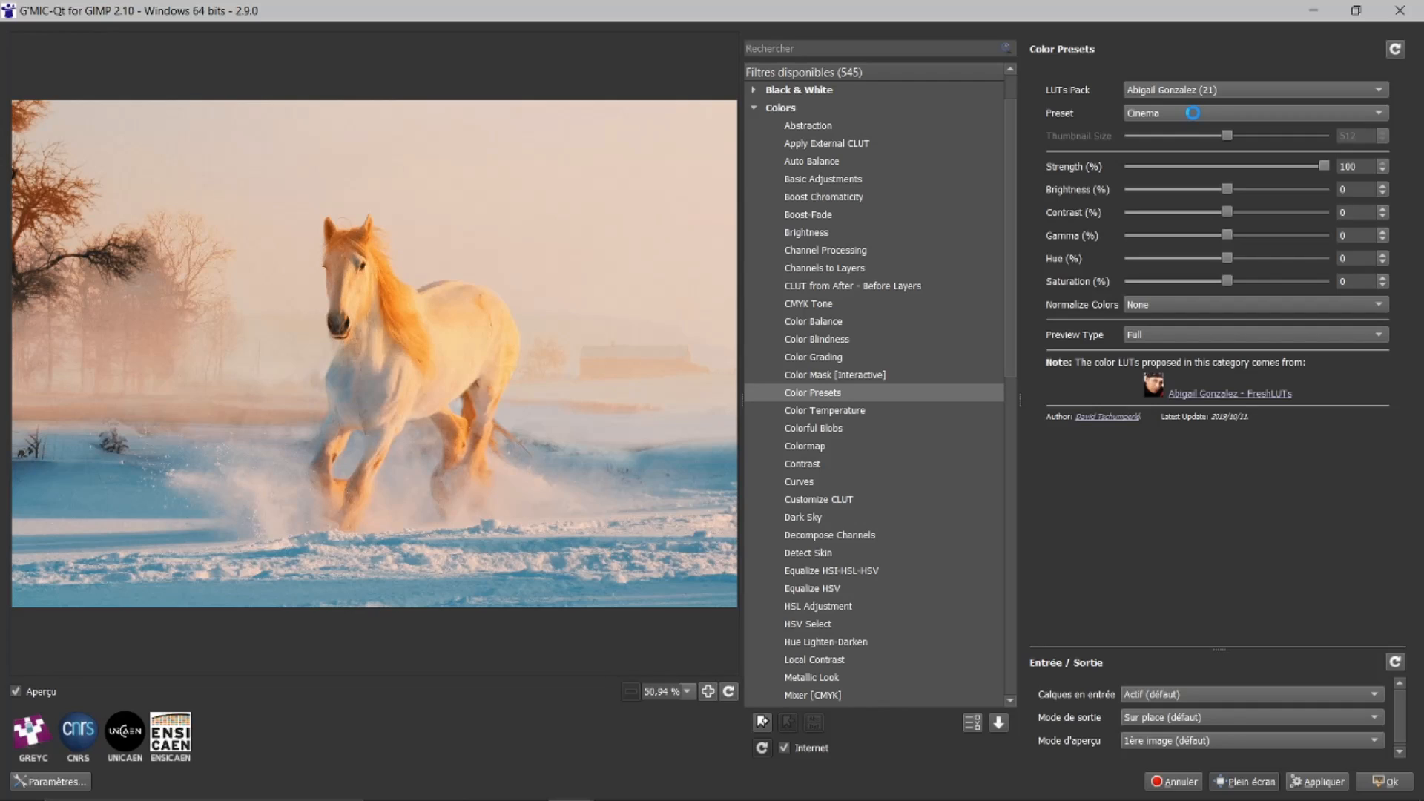
scroll(1193, 111, "down", 1)
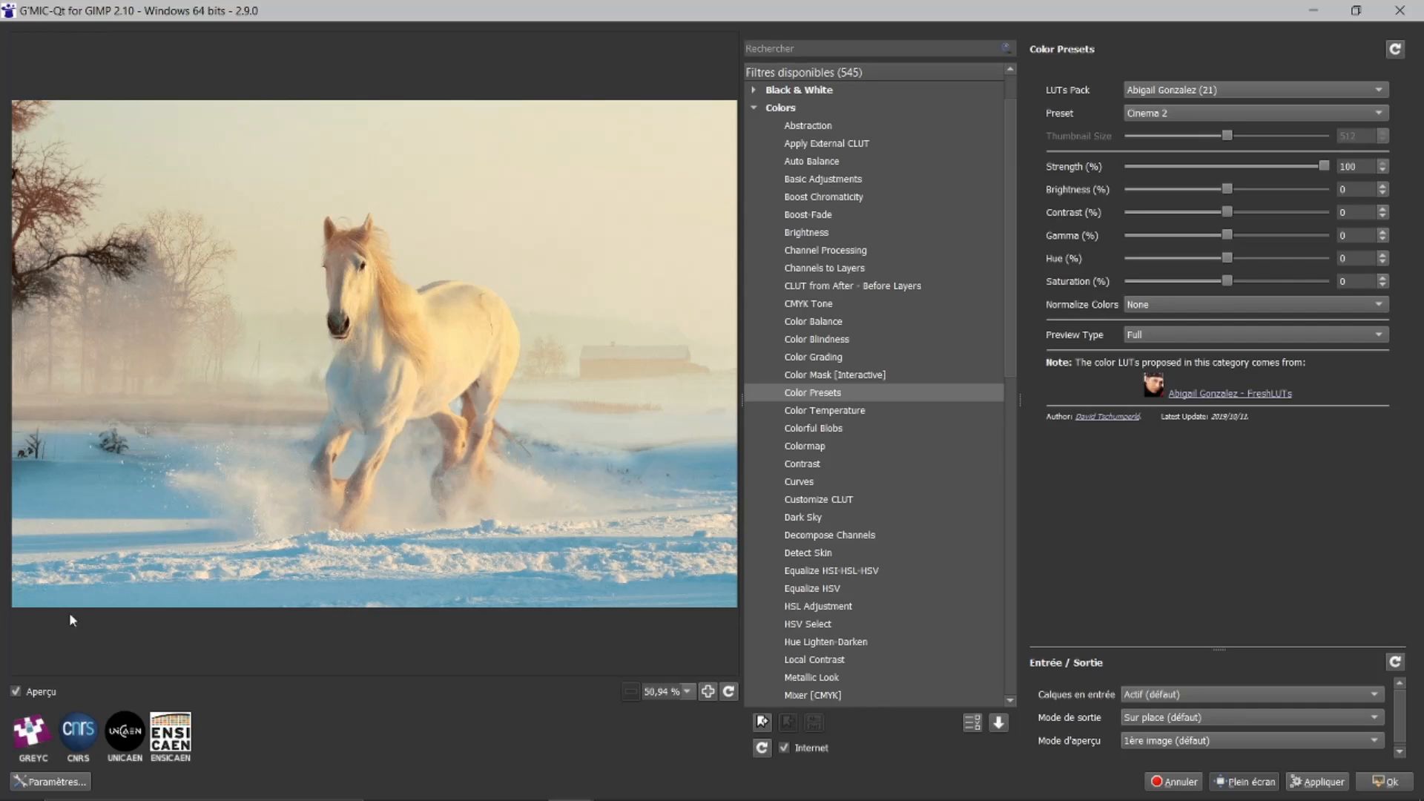
left_click(15, 692)
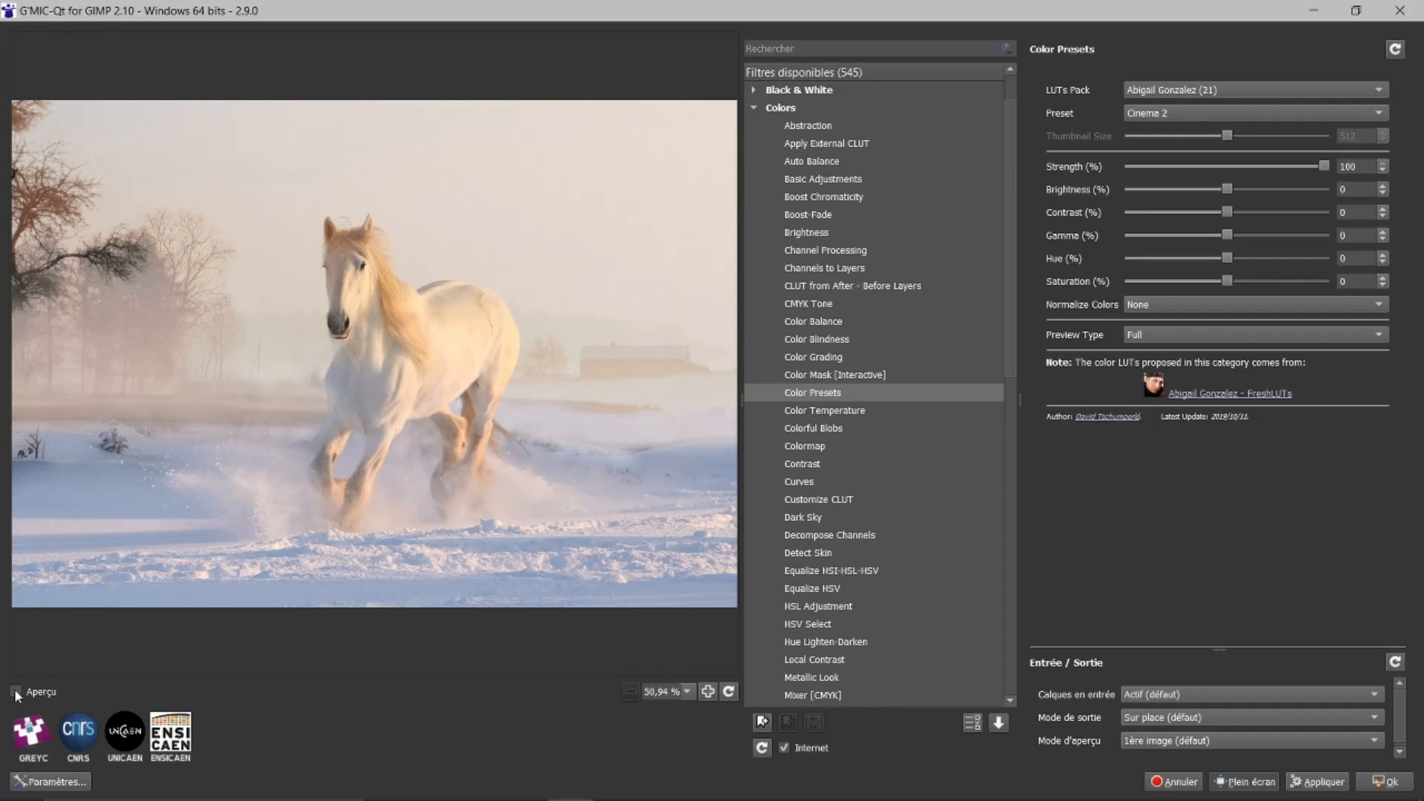
left_click(16, 692)
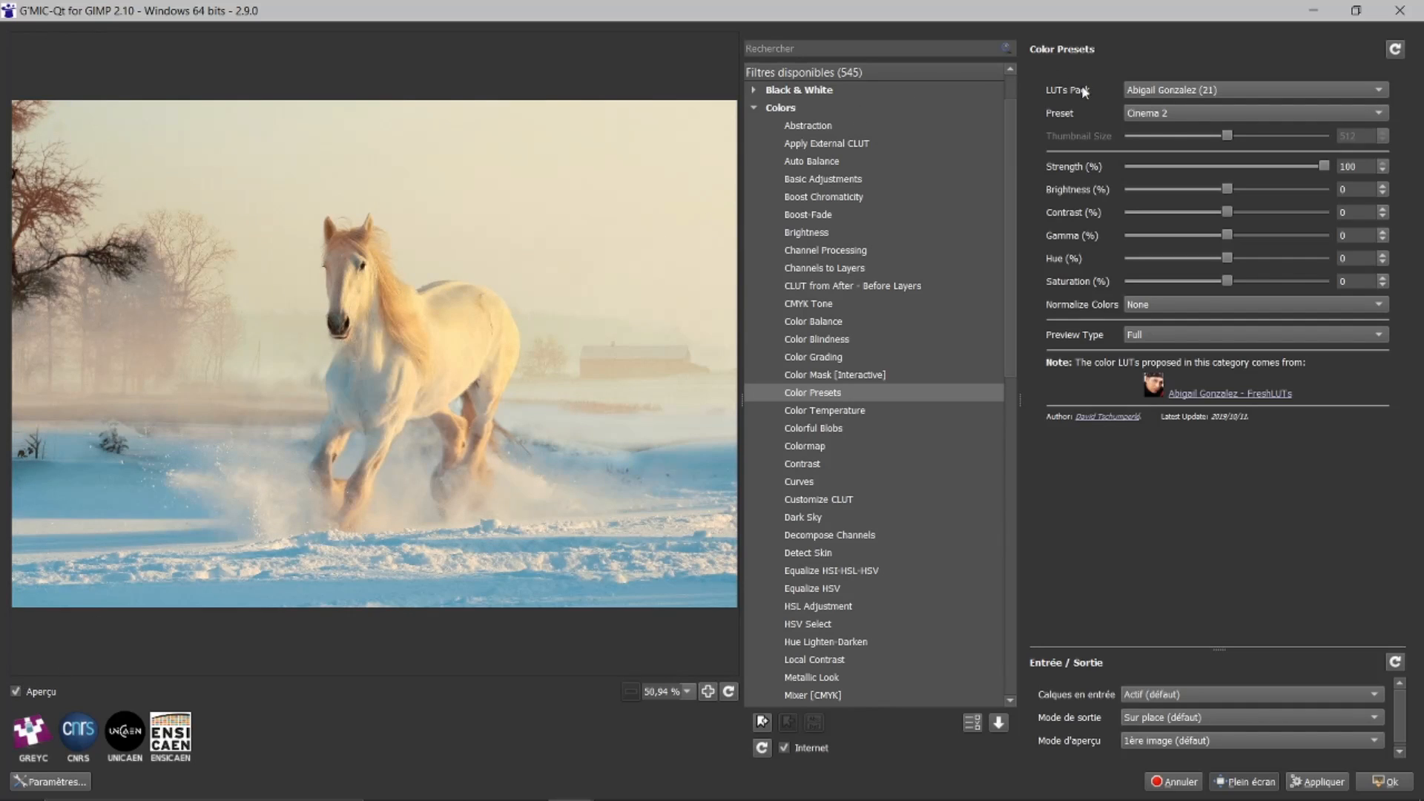
scroll(1148, 112, "down", 1)
scroll(1149, 118, "down", 1)
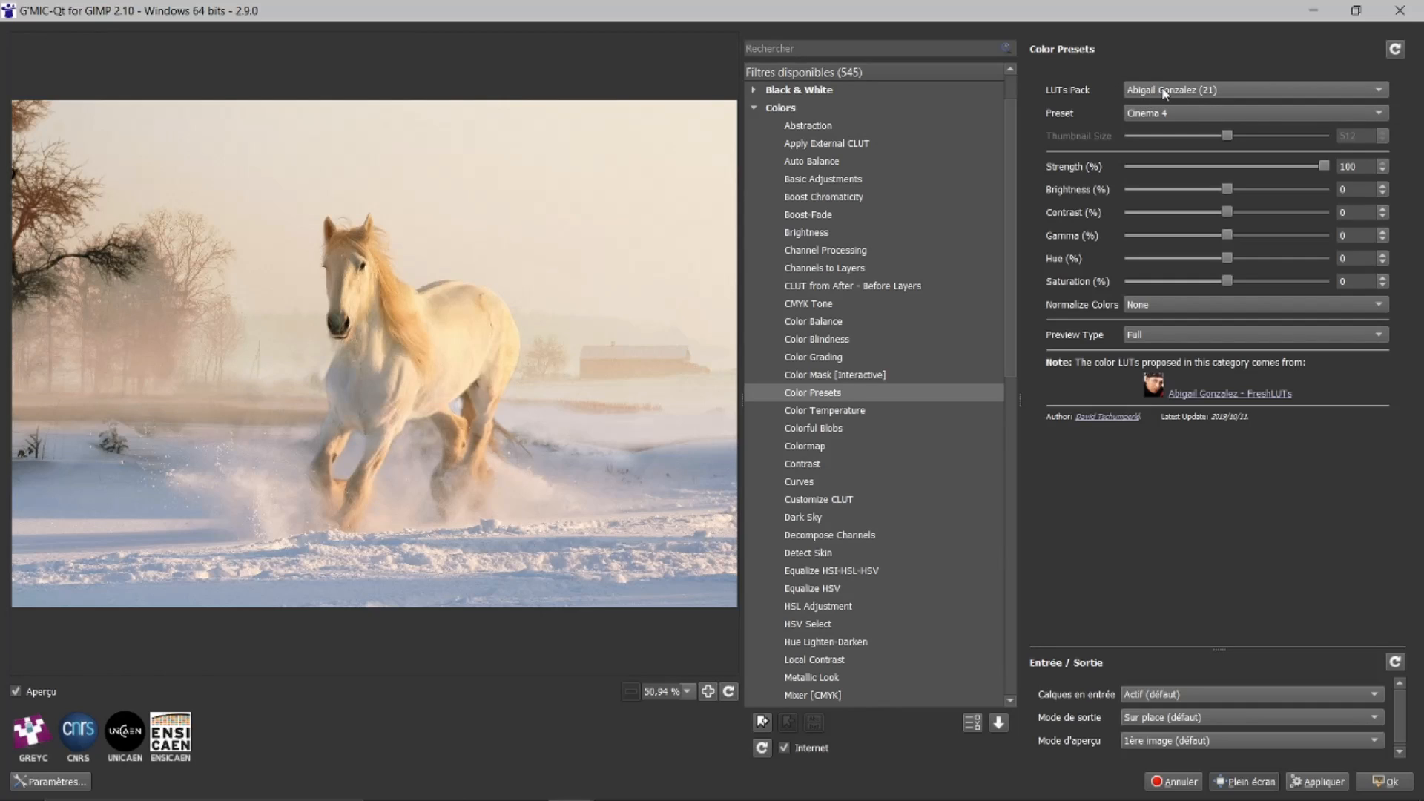
Choose the Action Red 01 preset from the Alex Jordan LUTs pack, compare it with the original, and apply it to the horse photo.
scroll(1164, 93, "down", 1)
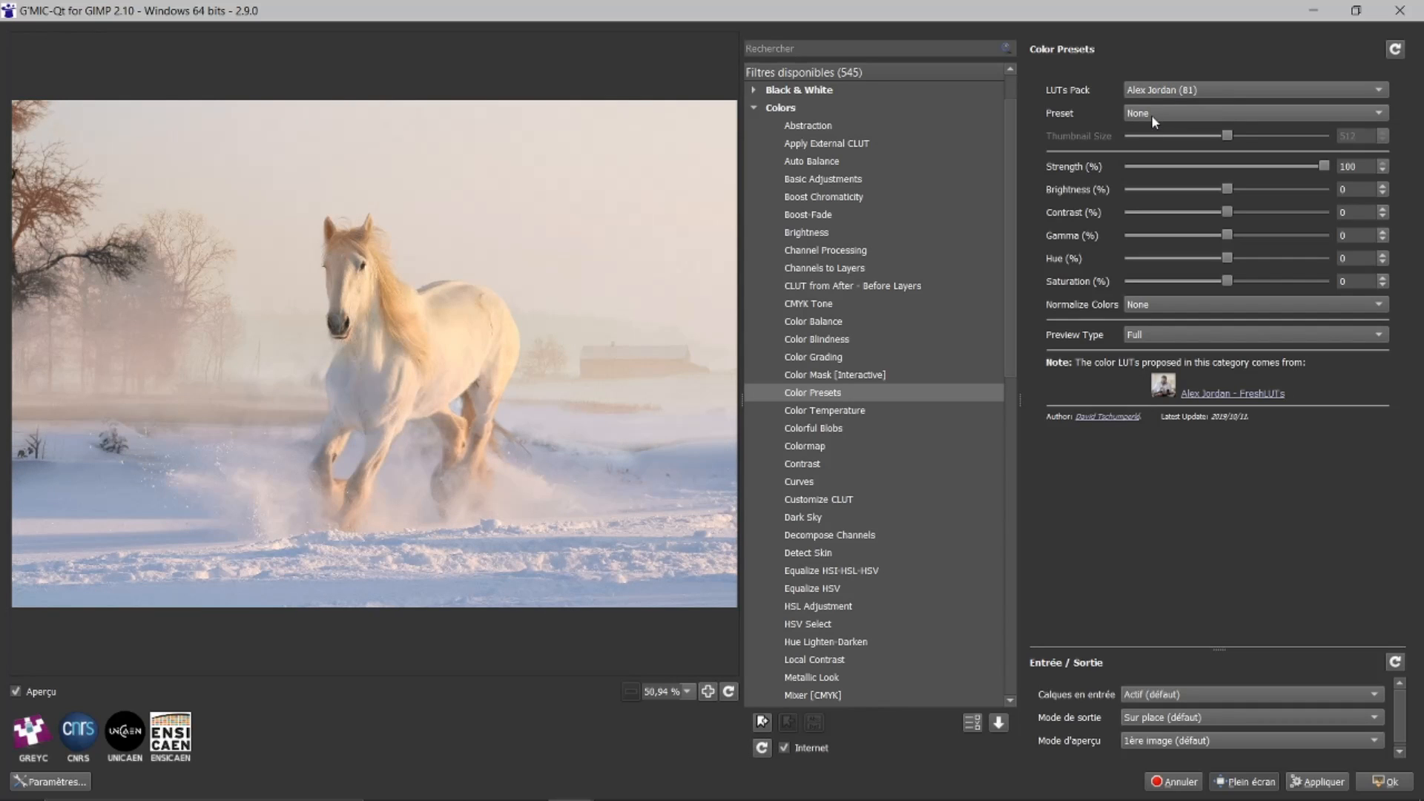
scroll(1151, 115, "down", 1)
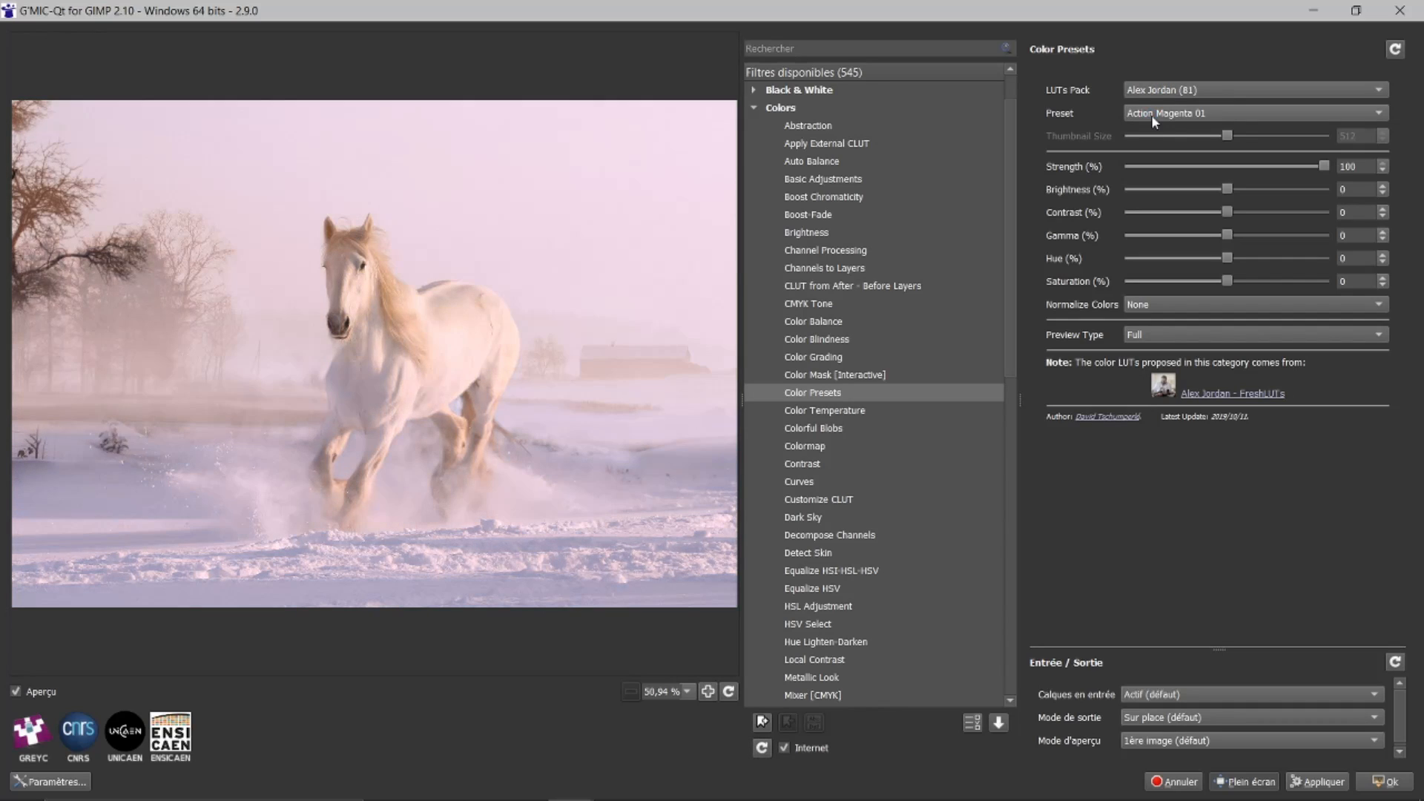
scroll(1152, 115, "down", 1)
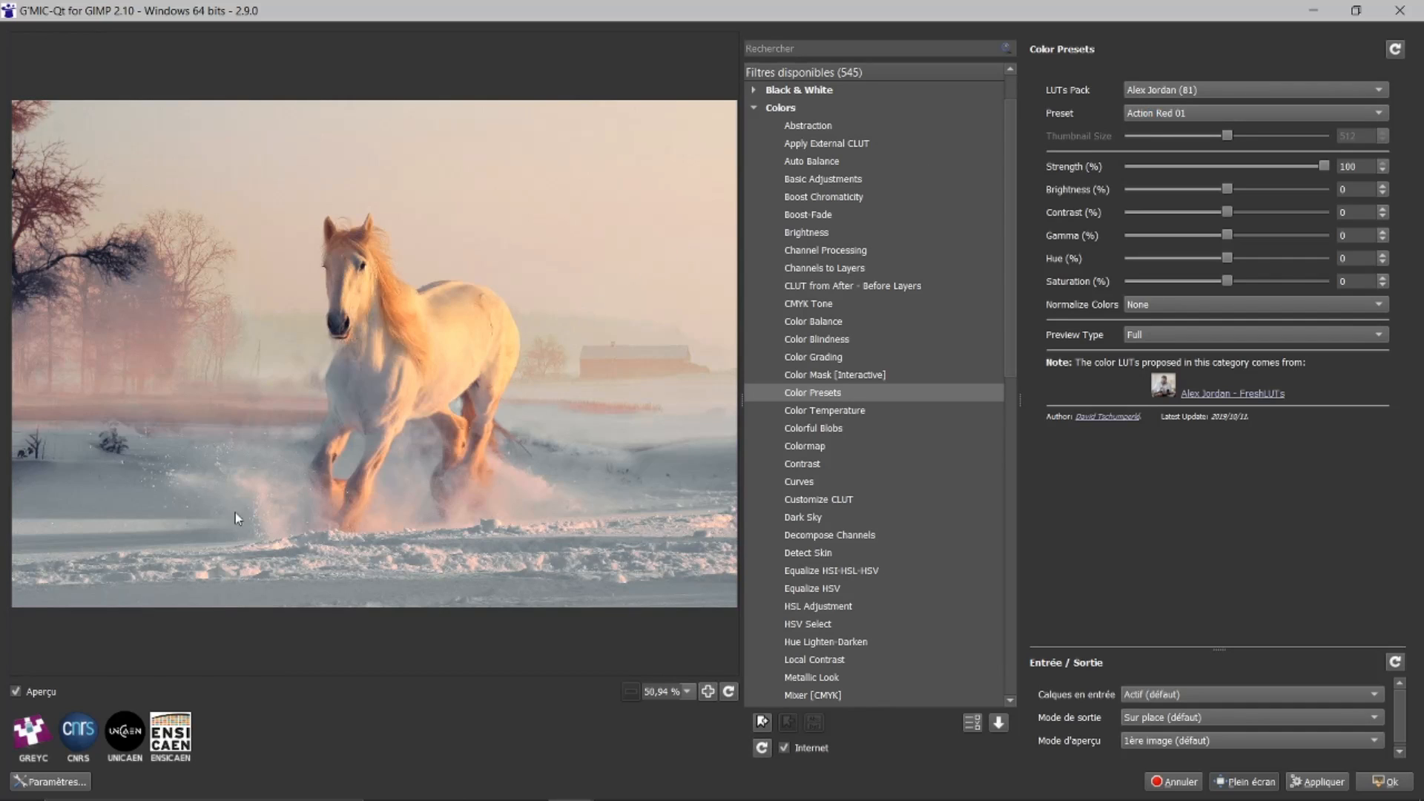
left_click(17, 692)
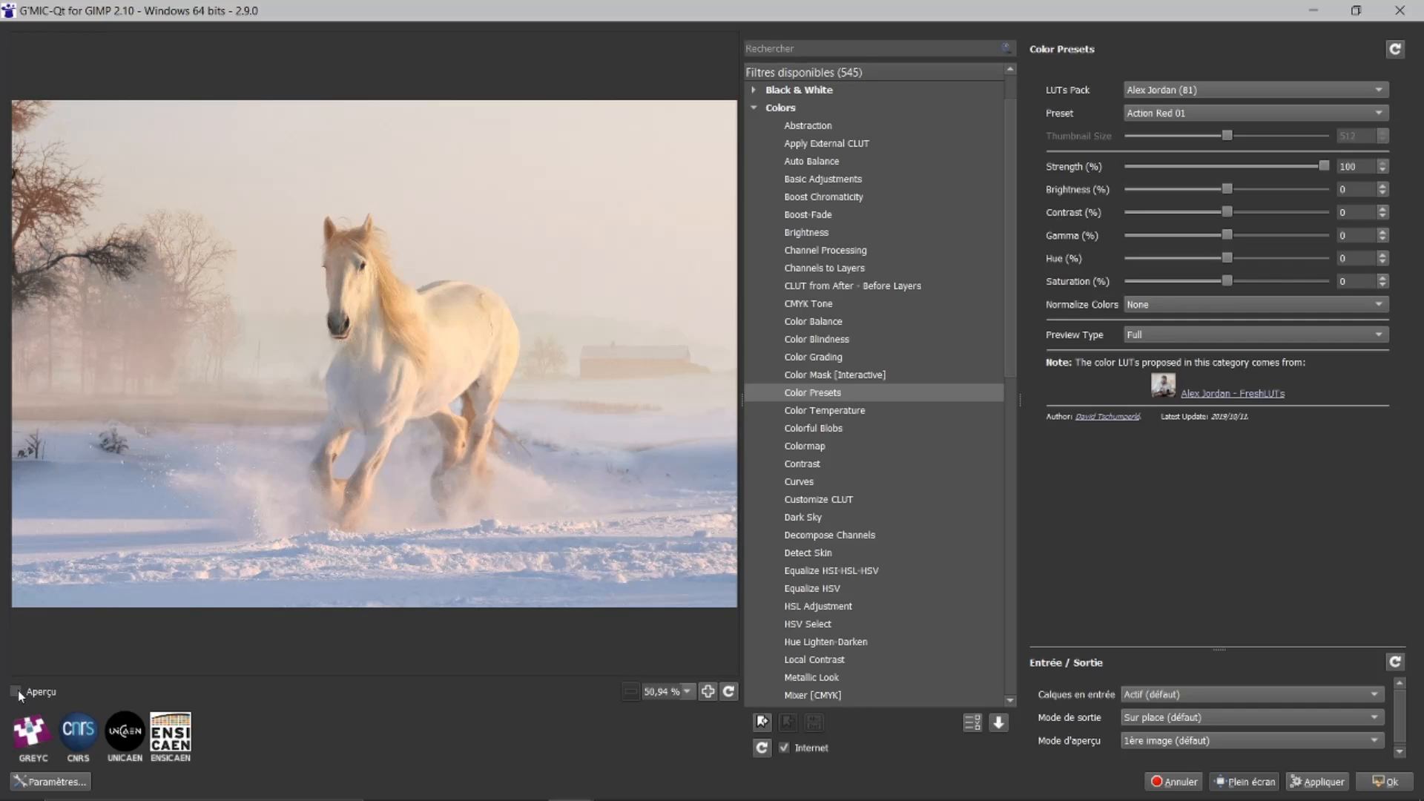
left_click(16, 692)
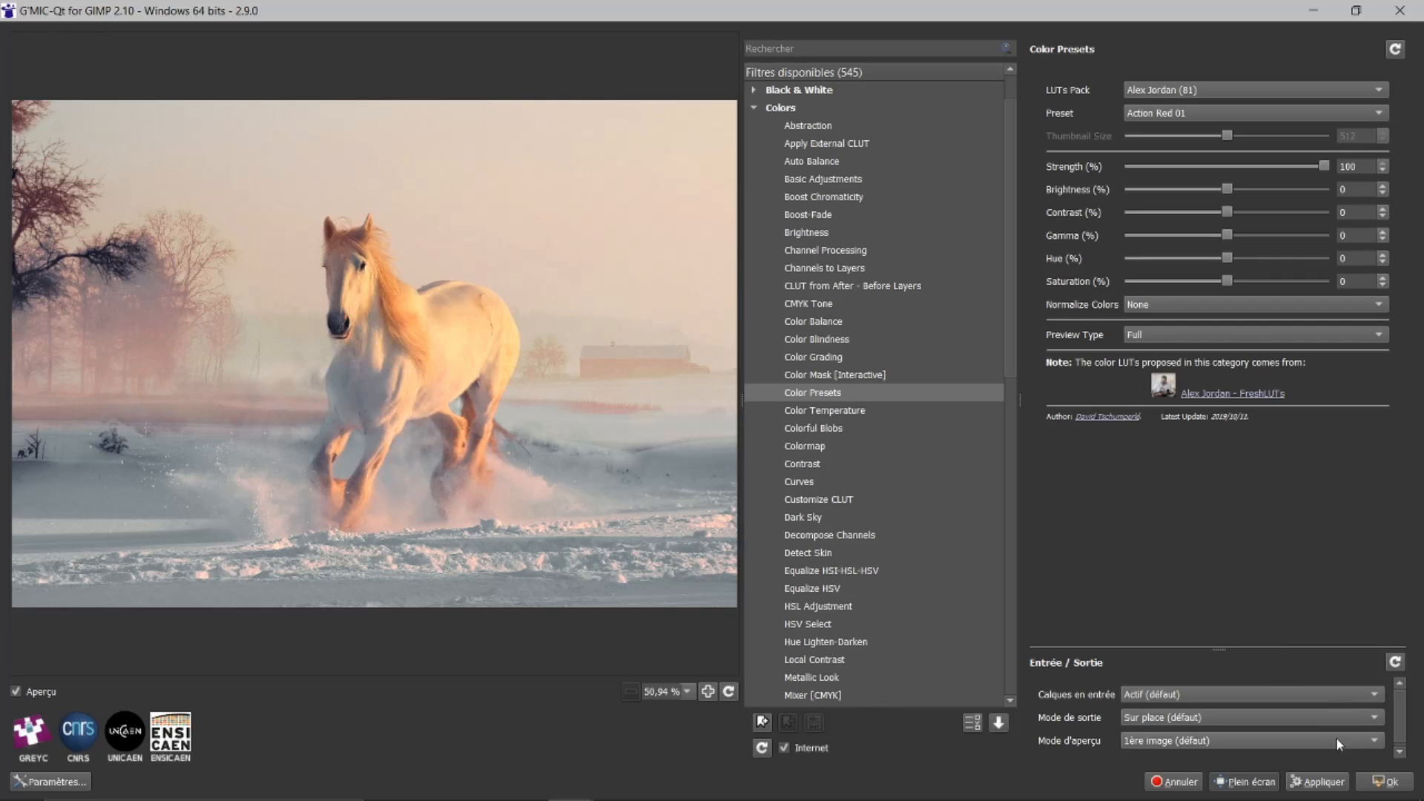
left_click(1384, 782)
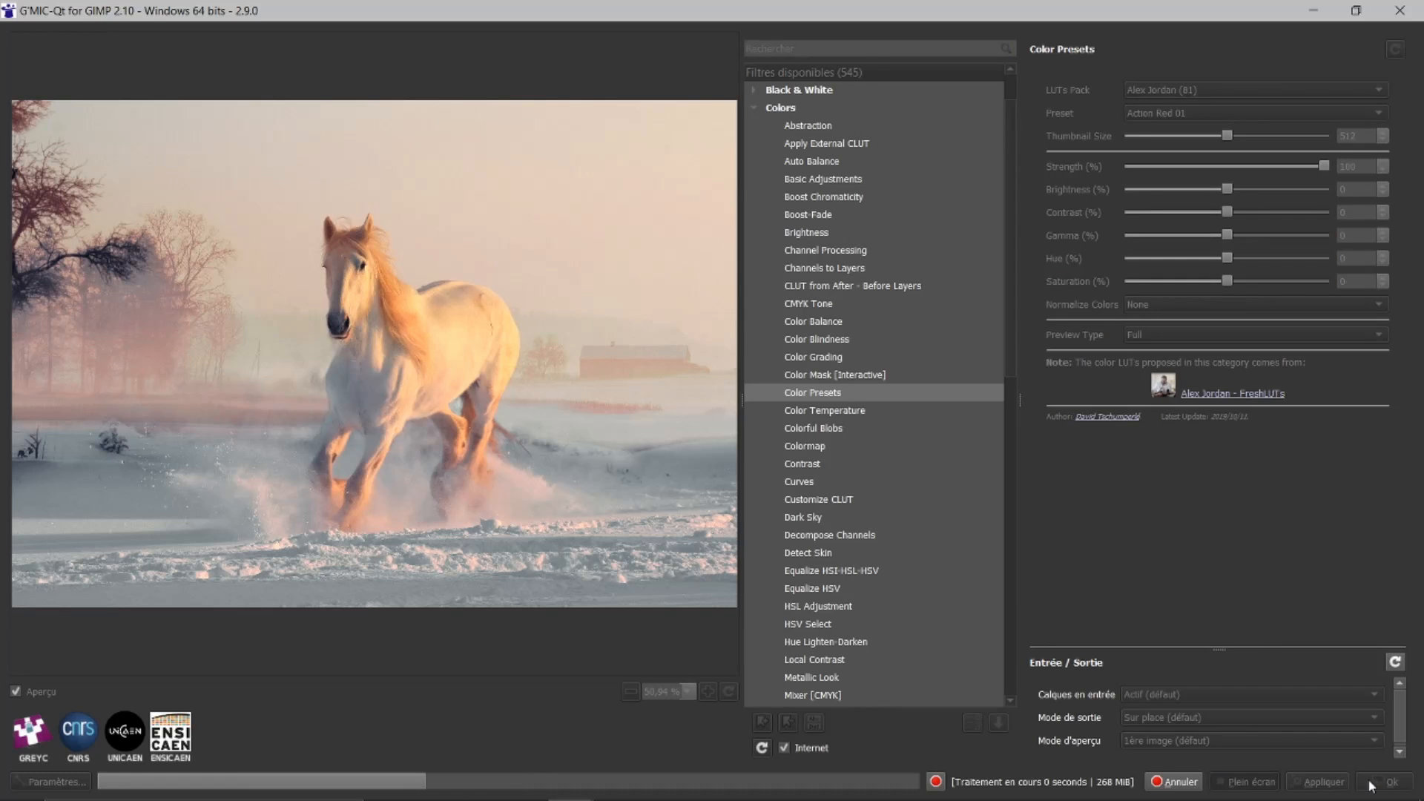